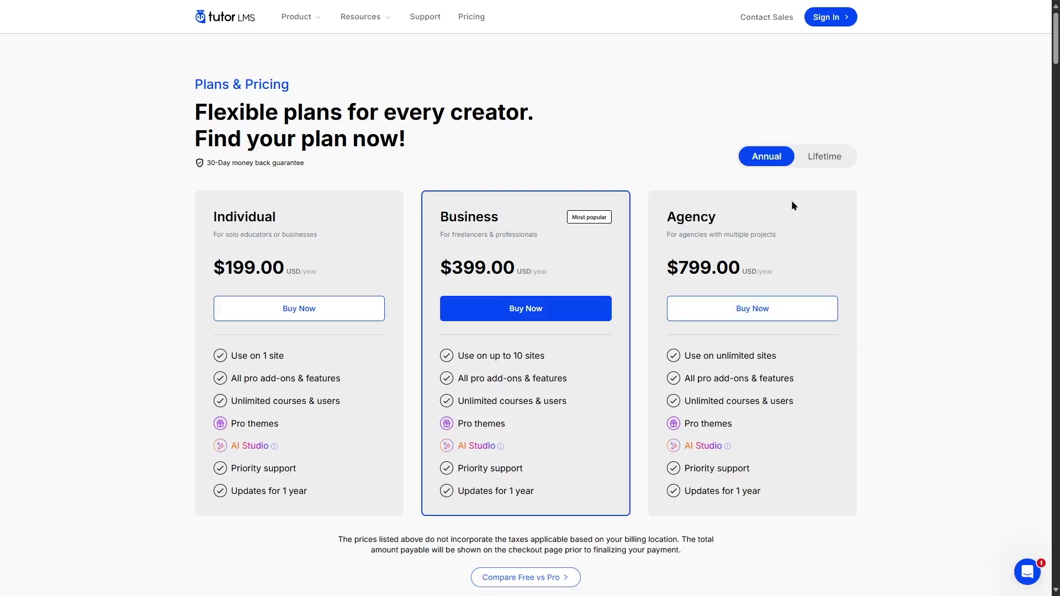
- View the one-time Lifetime plan prices, then switch back to the Annual prices
left_click(814, 165)
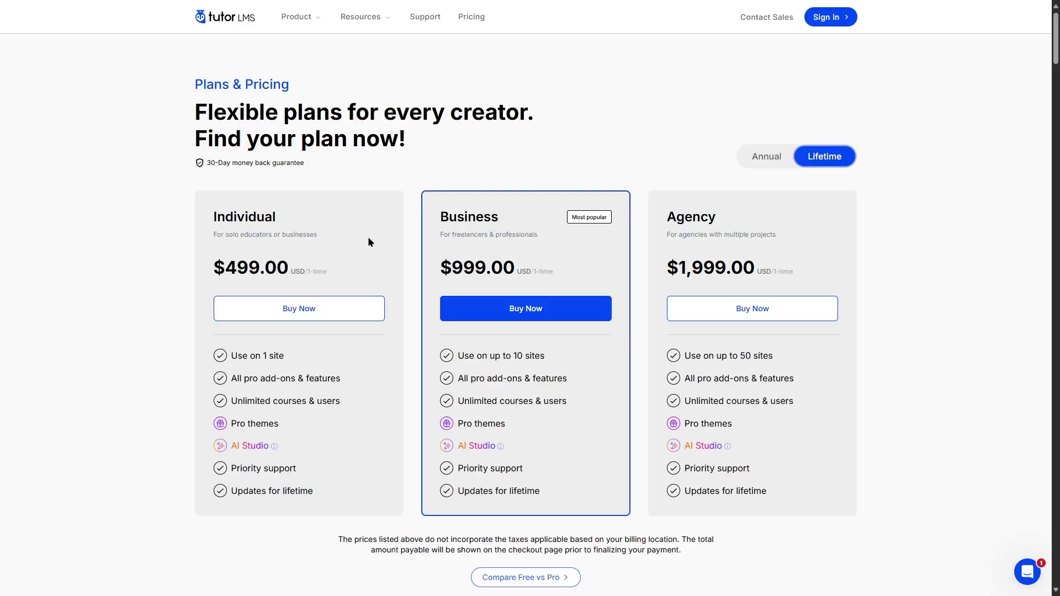
left_click(767, 156)
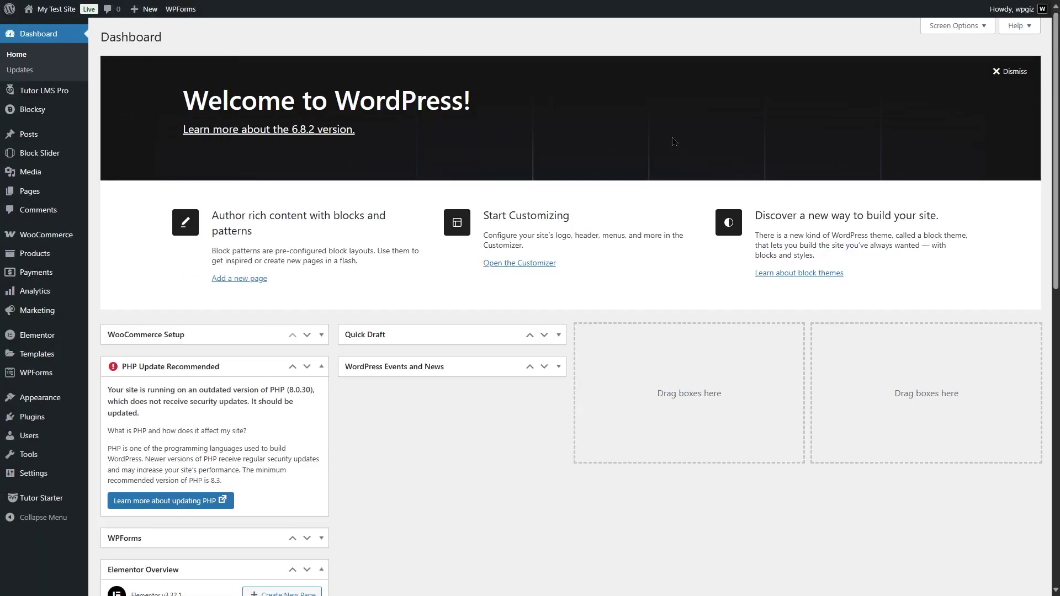
- Open the Tutor LMS Pro Courses list and show actions for the last Complete Financial Analyst Course
mouse_move(63, 96)
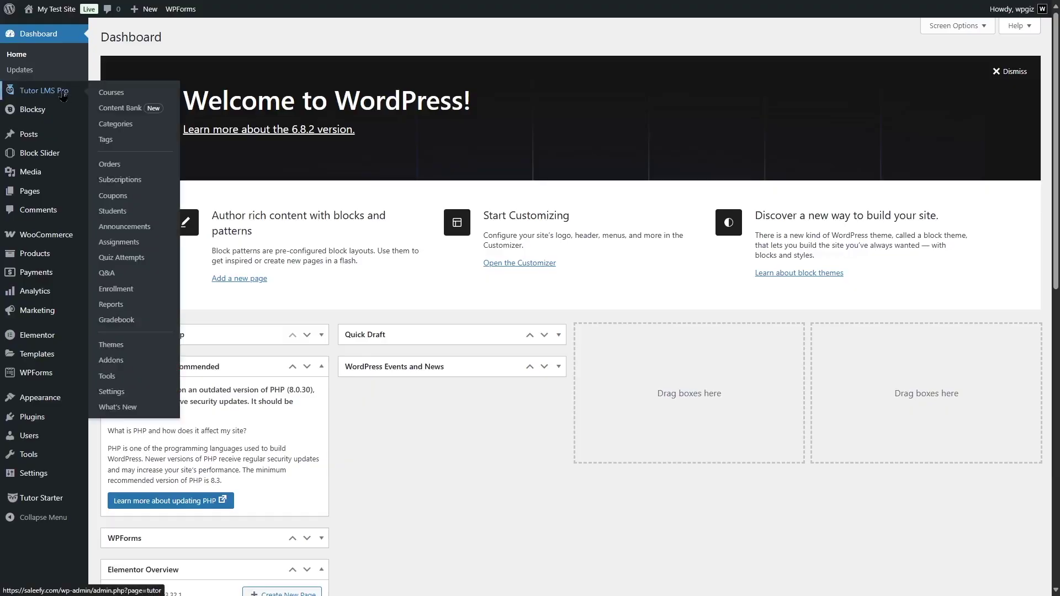
left_click(113, 97)
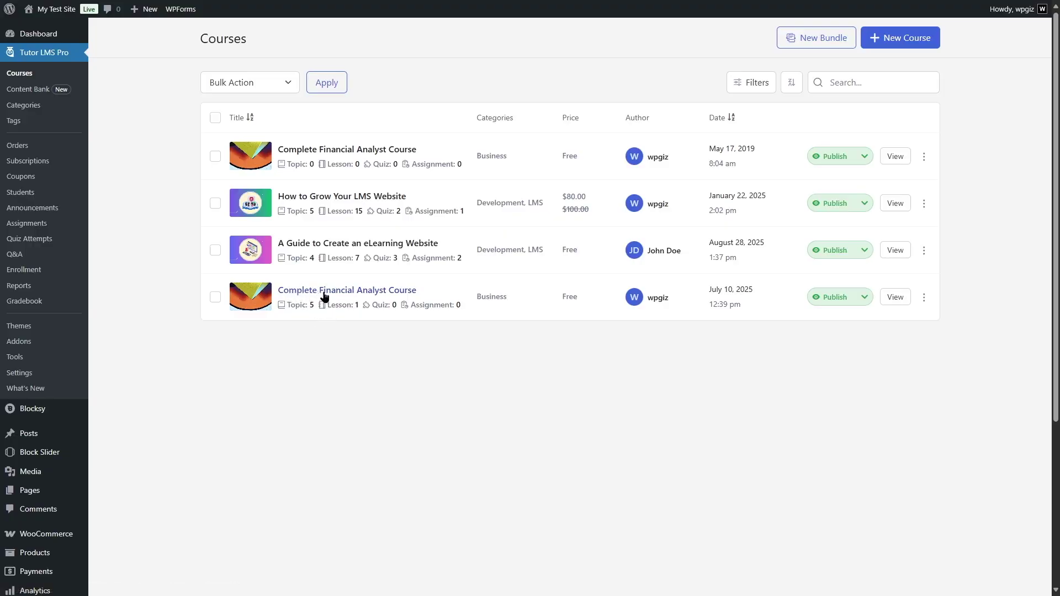
left_click(924, 298)
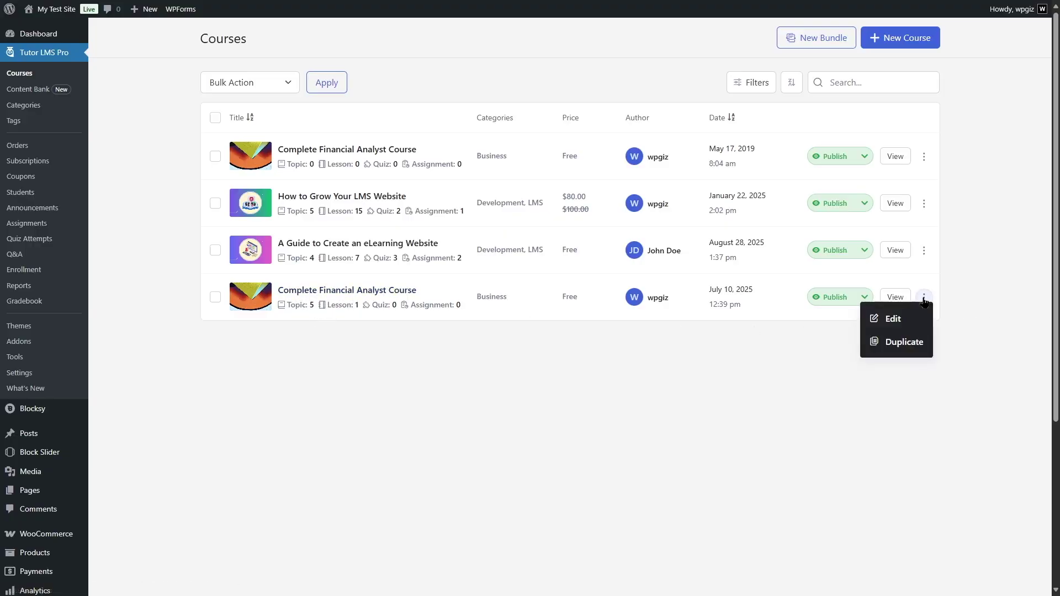
left_click(899, 317)
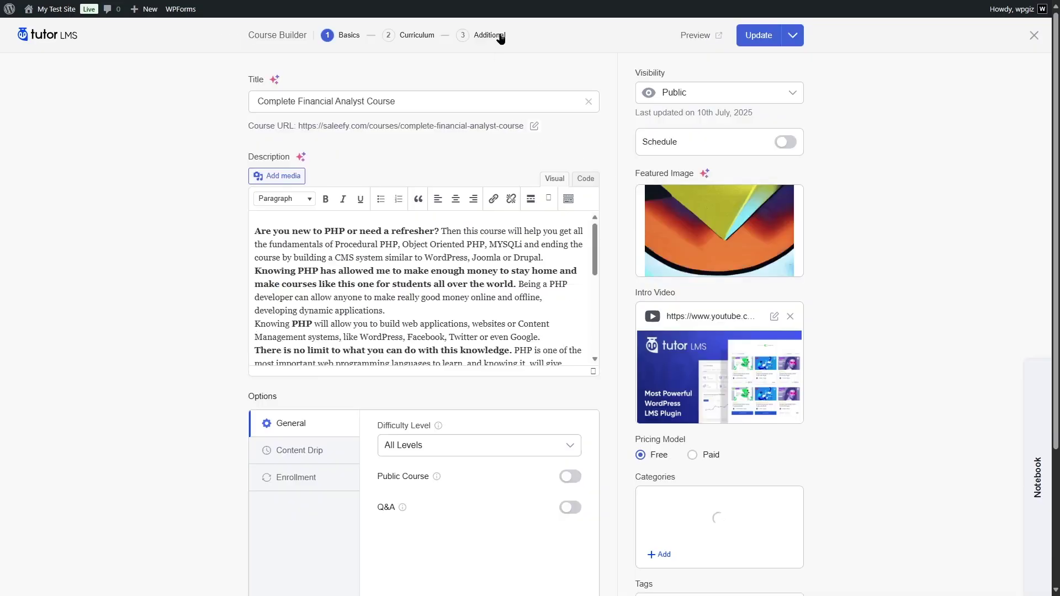
left_click(499, 36)
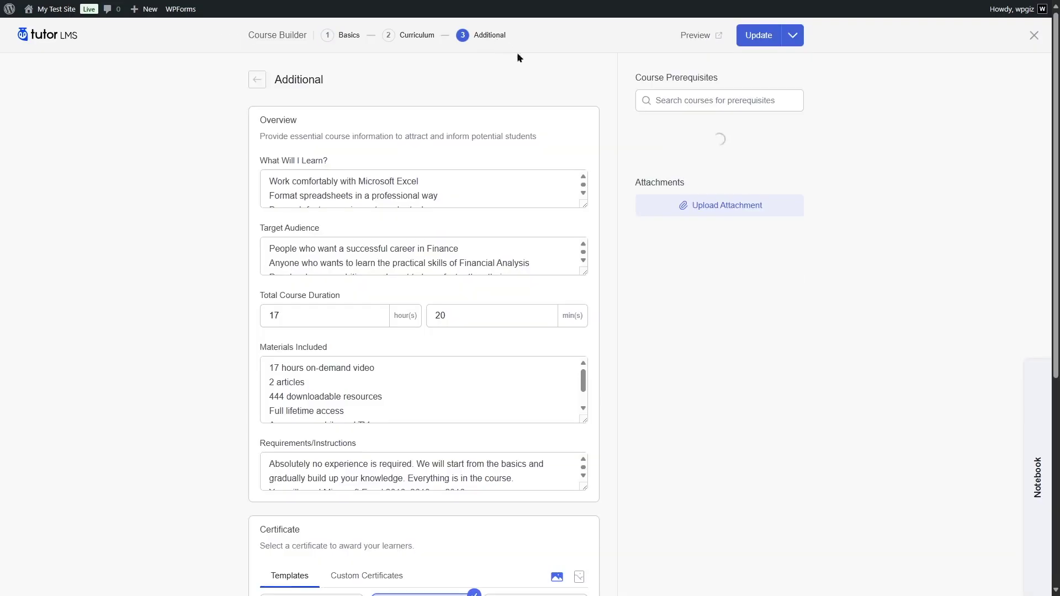
scroll(424, 331, "down", 6)
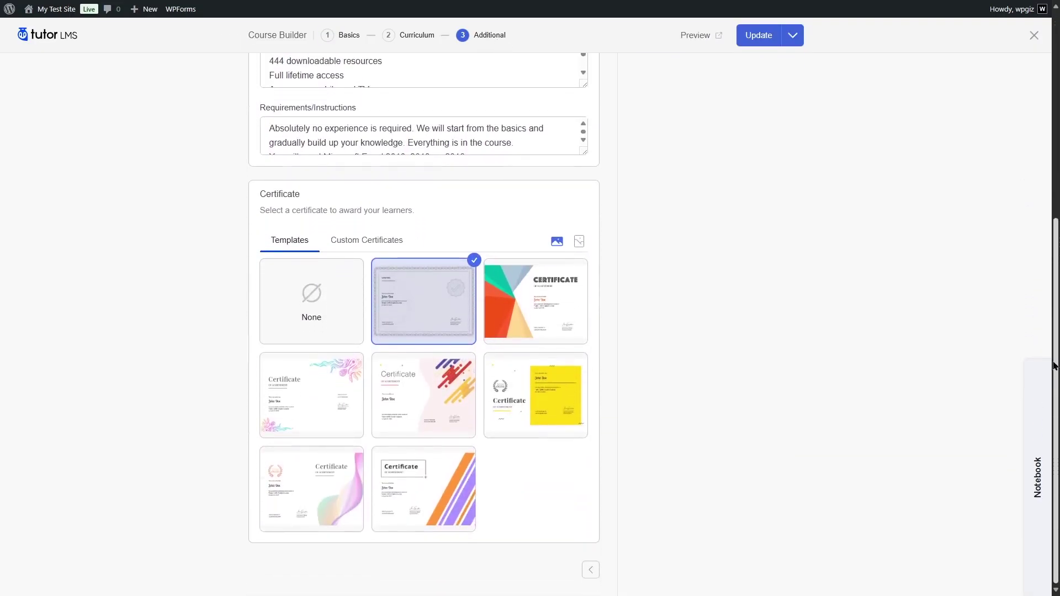
mouse_move(557, 408)
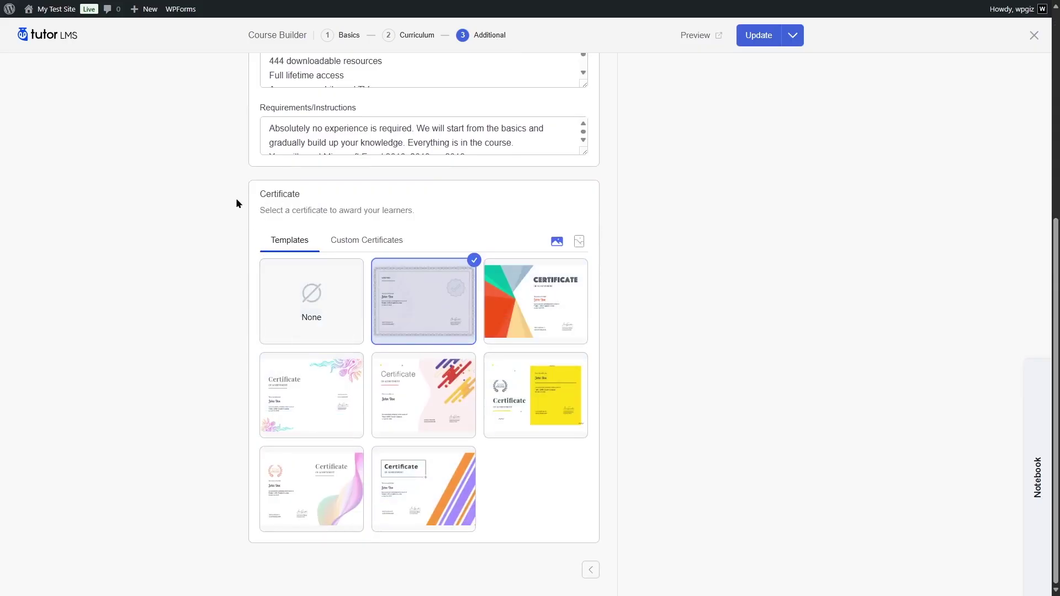
mouse_move(513, 404)
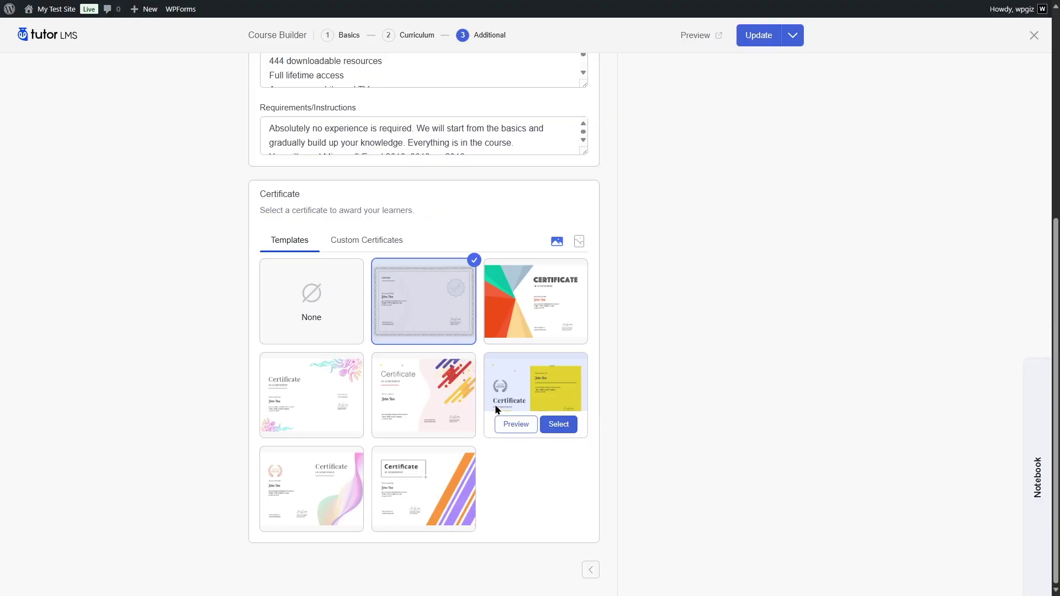
left_click(1035, 35)
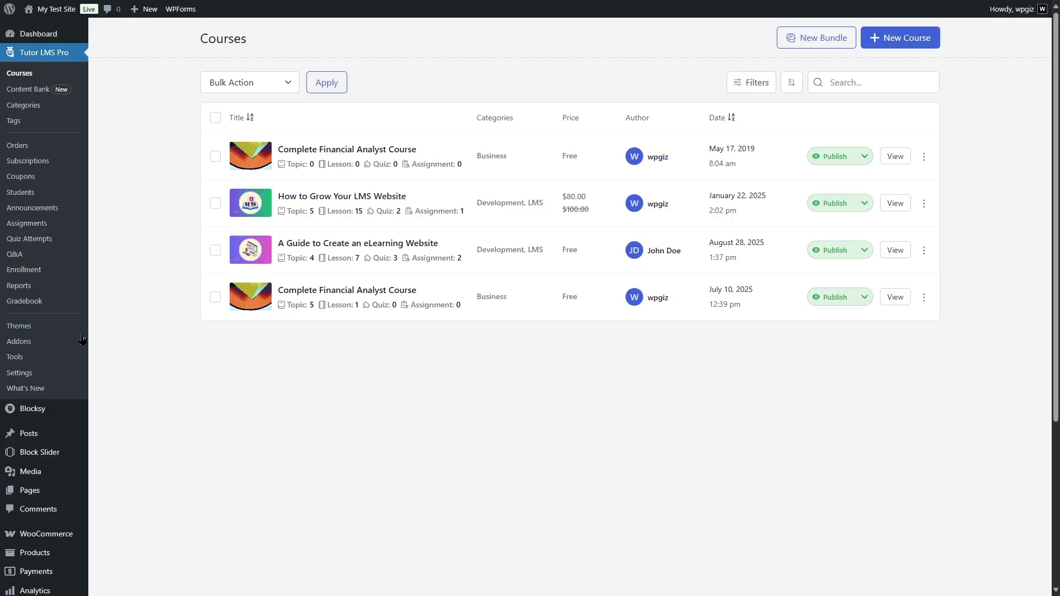
left_click(54, 347)
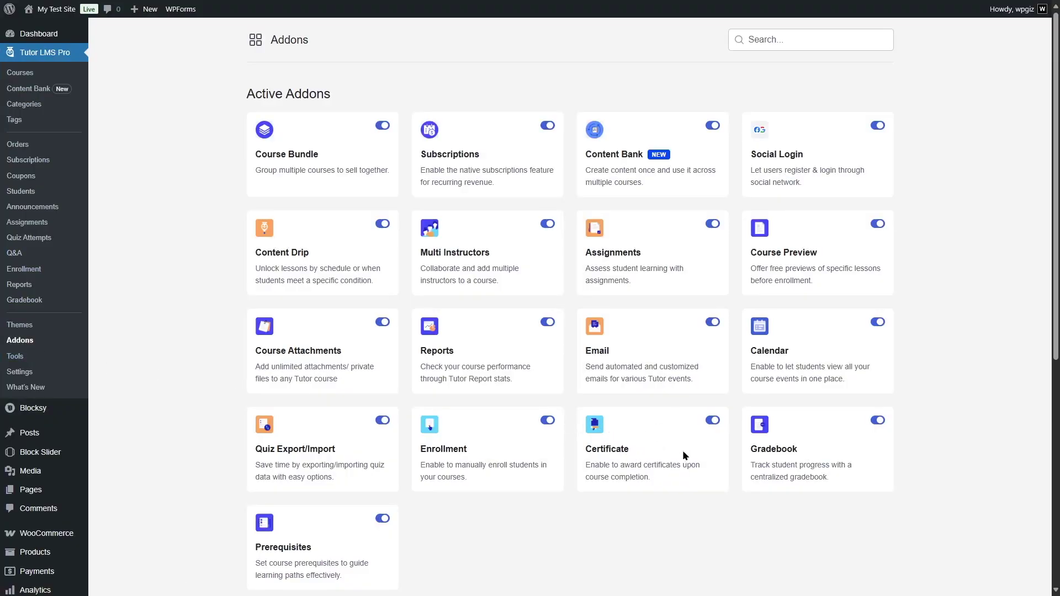
- Scroll the Addons list to confirm the Certificate addon is enabled
scroll(630, 456, "down", 7)
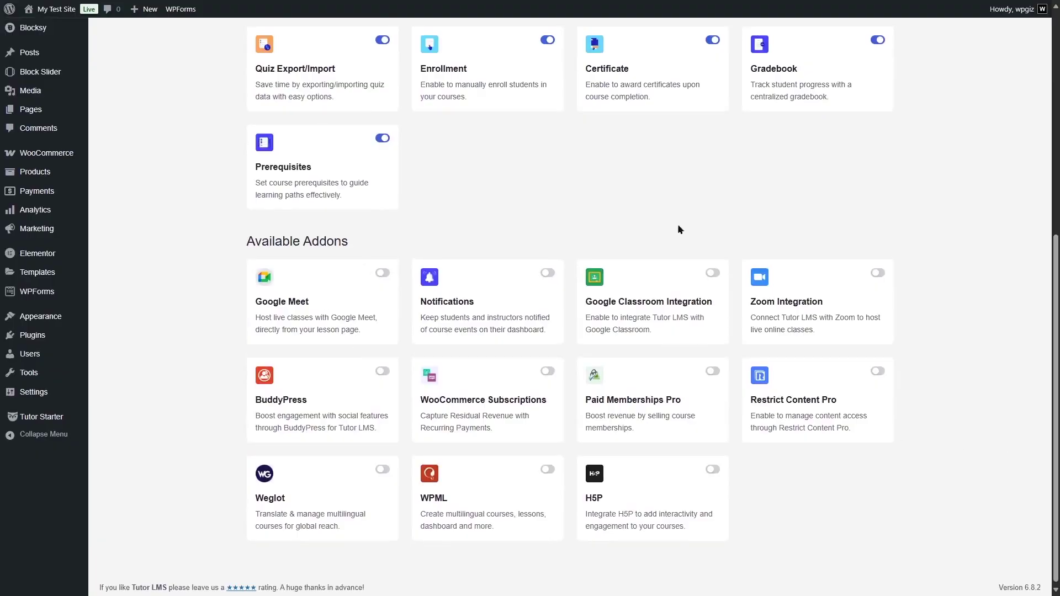
scroll(593, 227, "up", 6)
scroll(600, 425, "up", 1)
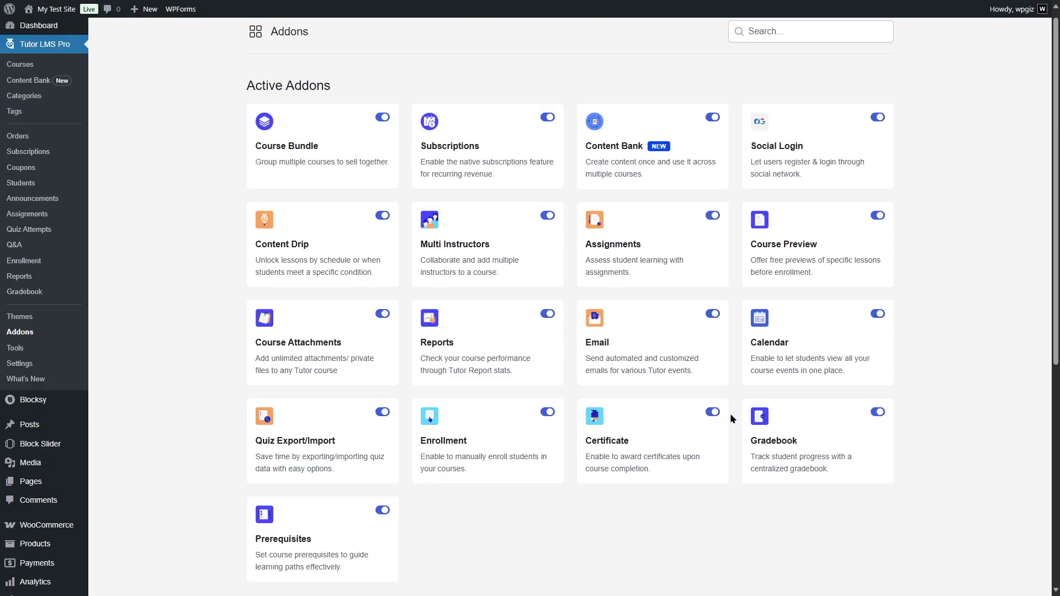
- Reopen the last Complete Financial Analyst Course in the course builder
left_click(54, 71)
left_click(924, 297)
left_click(913, 319)
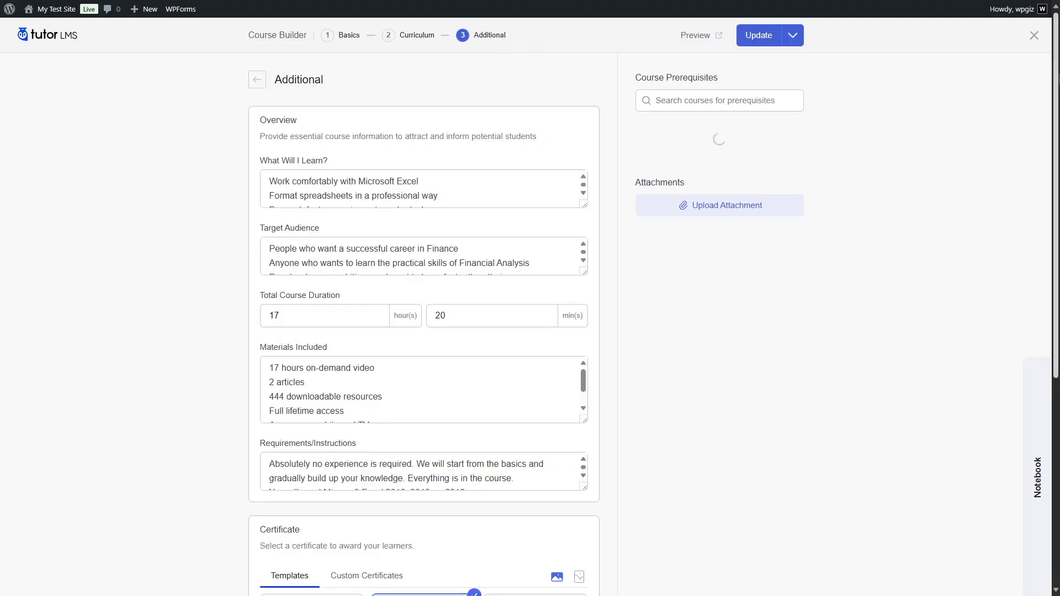
- Switch the Certificate templates between portrait and landscape orientations, ending on landscape
scroll(424, 325, "down", 5)
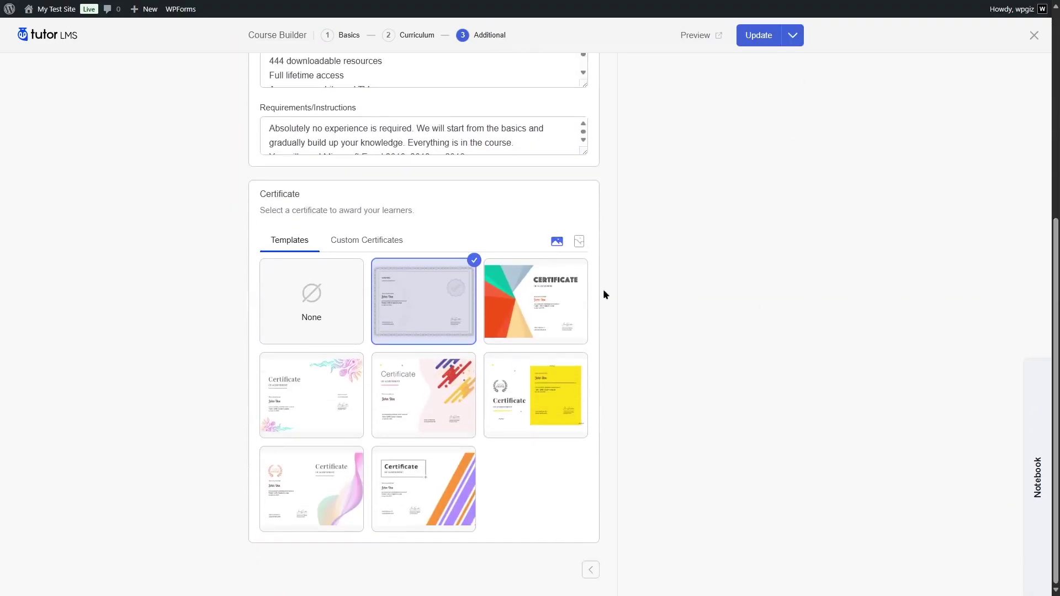
mouse_move(535, 305)
mouse_move(412, 274)
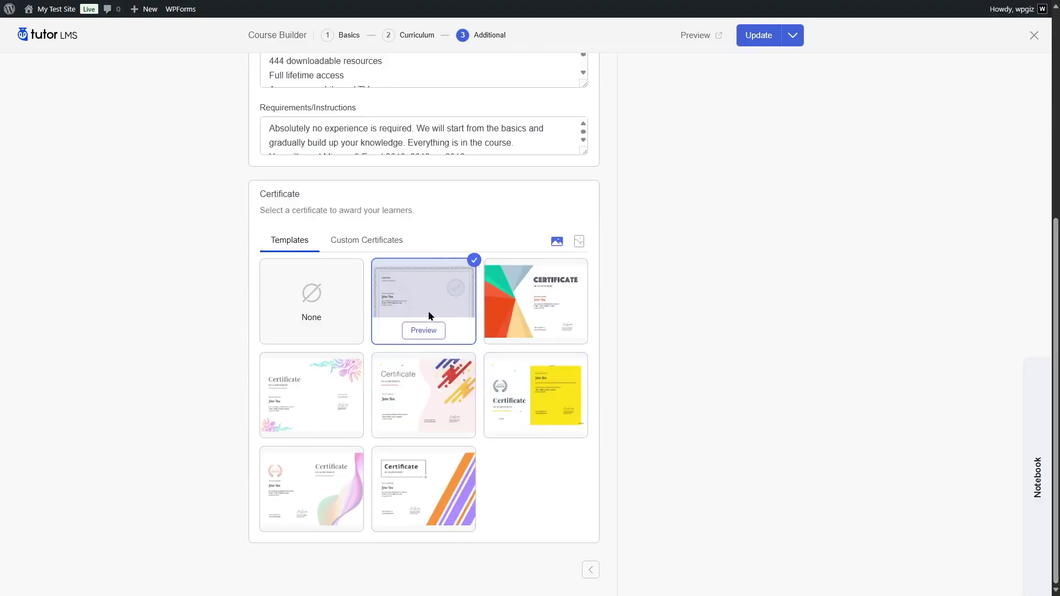
left_click(579, 243)
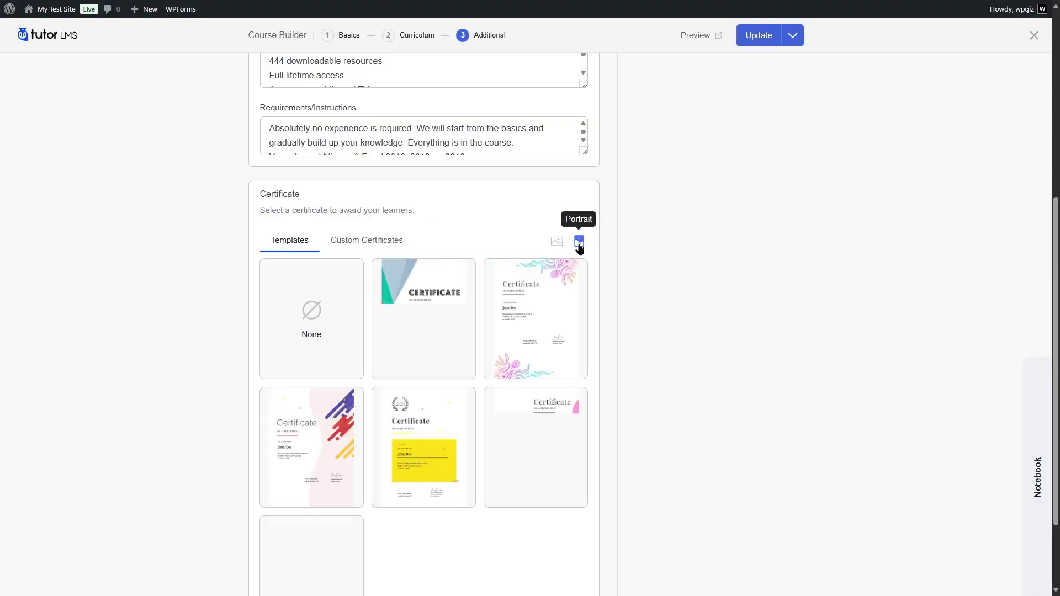
mouse_move(404, 319)
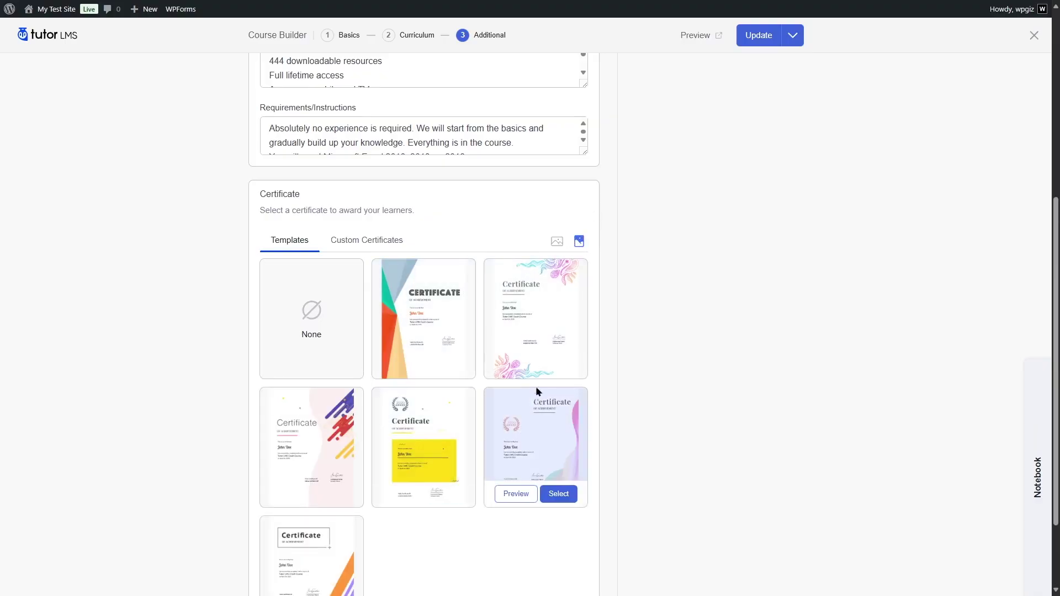
left_click(553, 243)
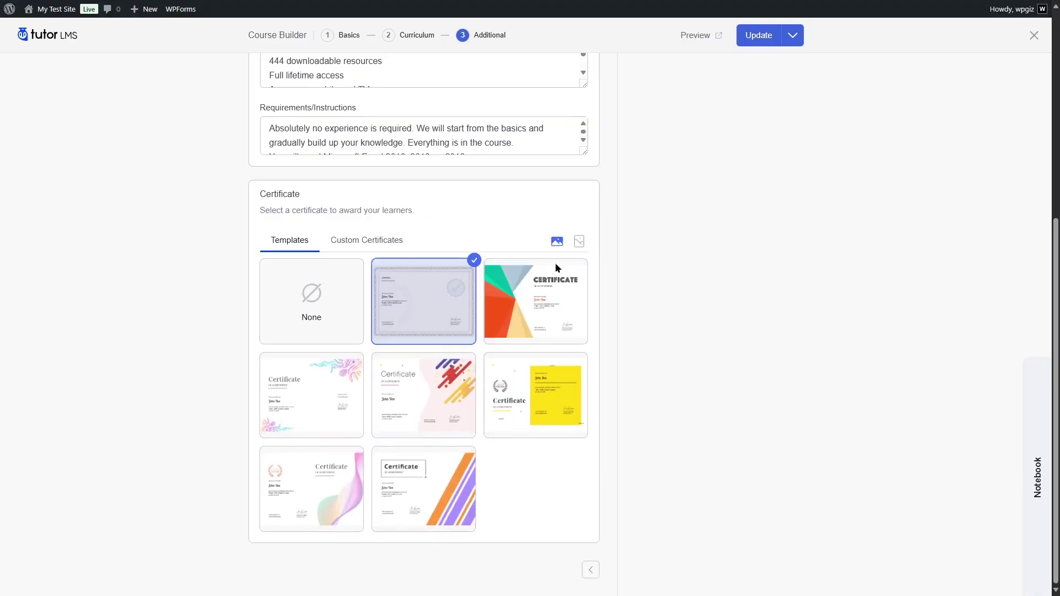
- Preview the geometric Certificate of Achievement template, then check the empty Custom Certificates tab
left_click(517, 331)
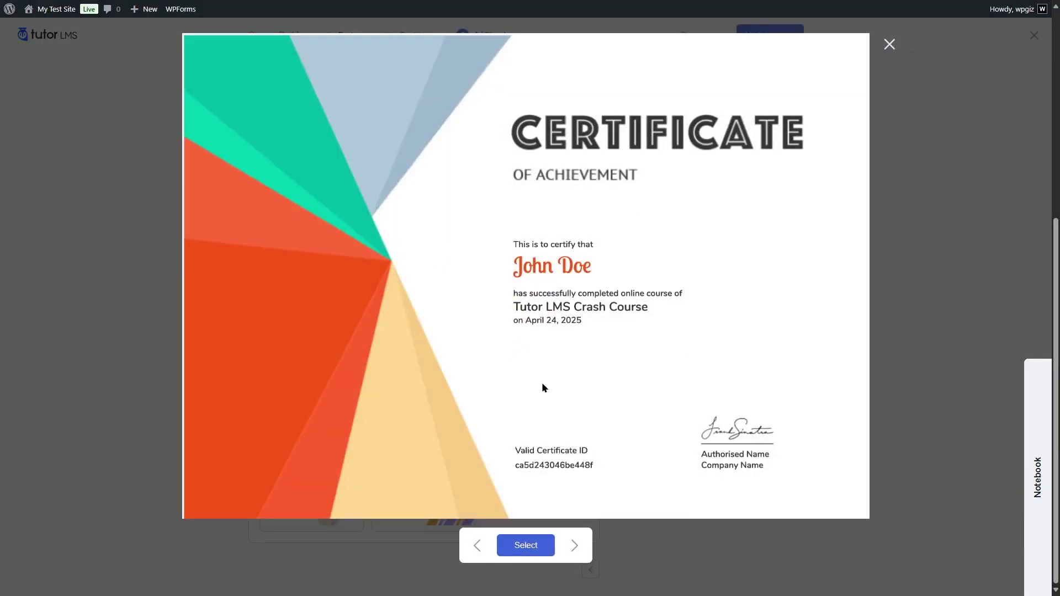
left_click(886, 47)
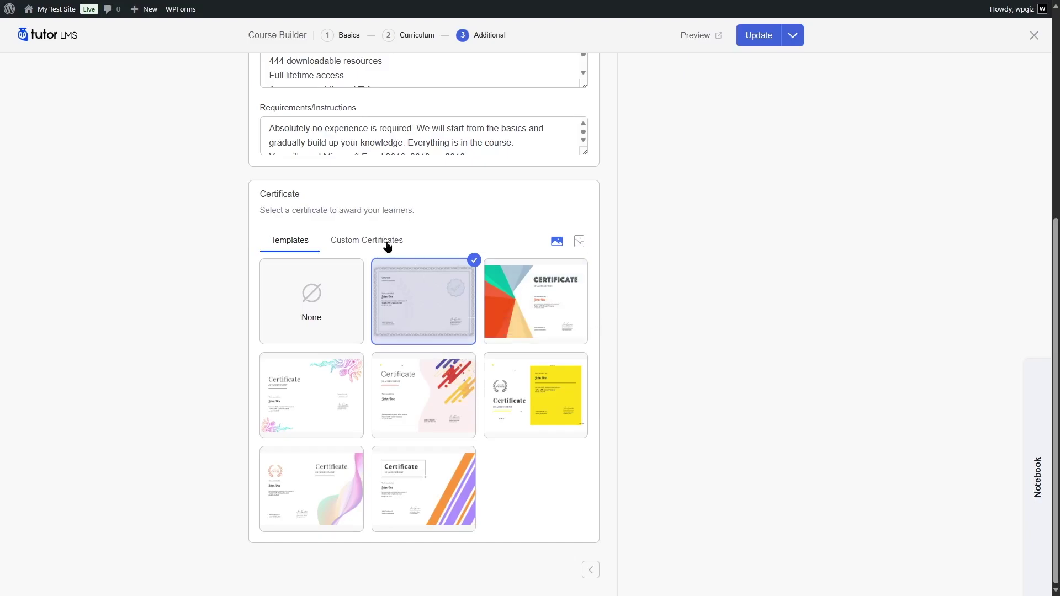
left_click(346, 242)
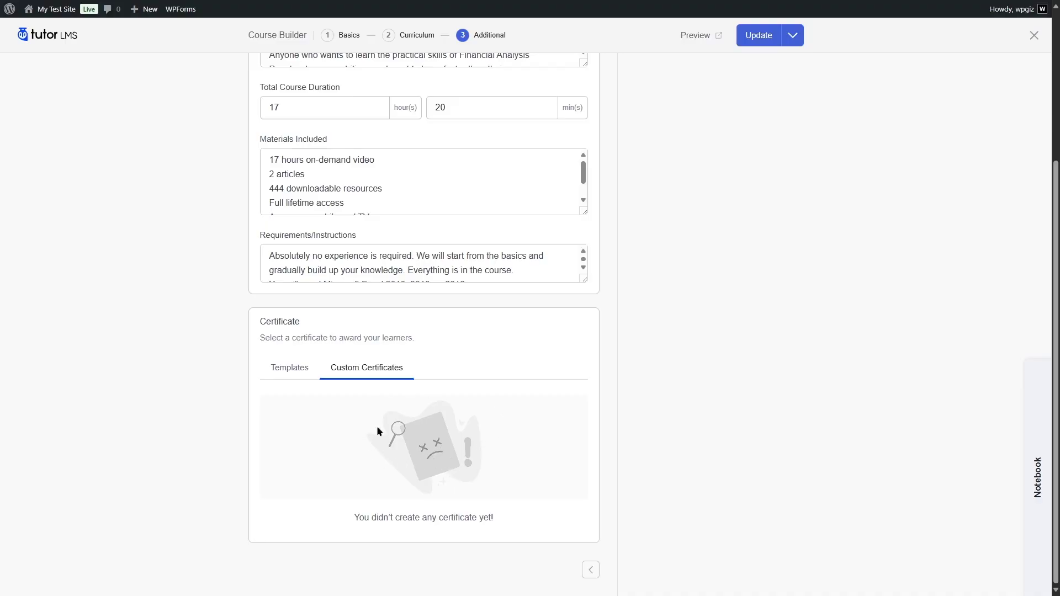
left_click(298, 369)
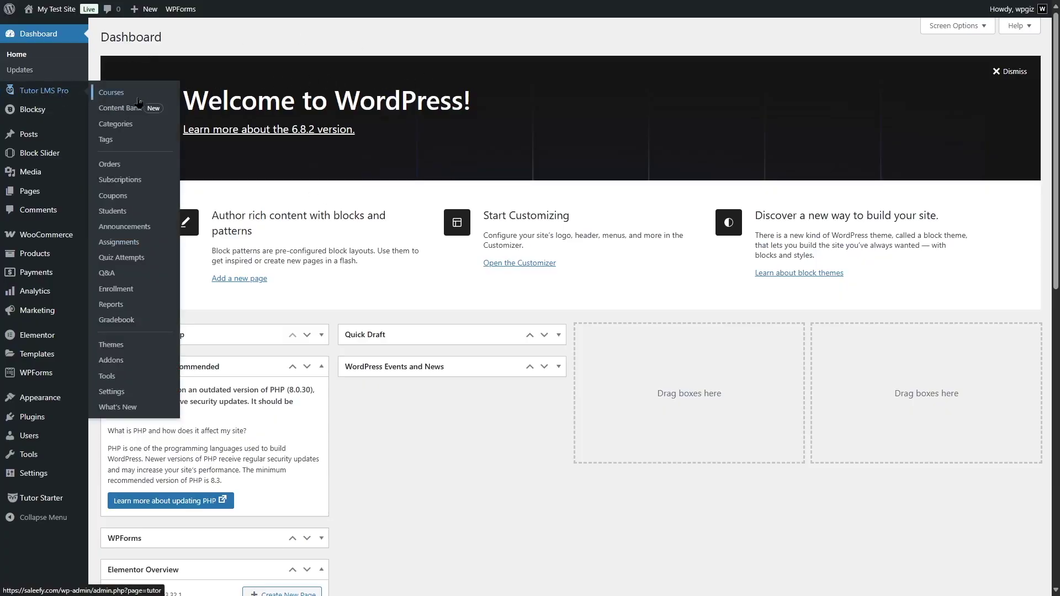
- Open the Certificate section of the Tutor LMS settings
left_click(117, 396)
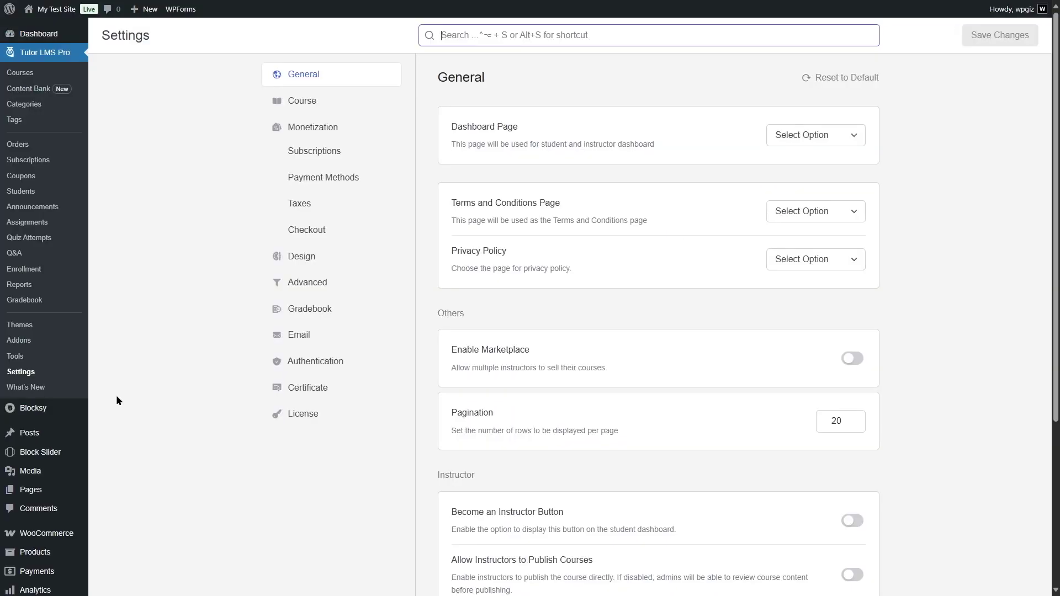
left_click(288, 393)
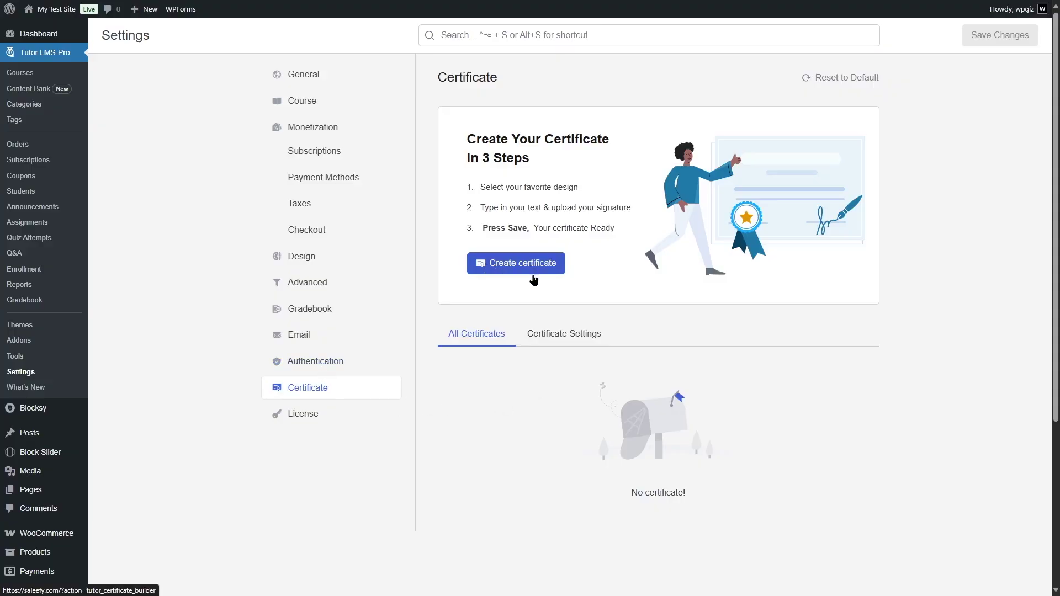
left_click(546, 335)
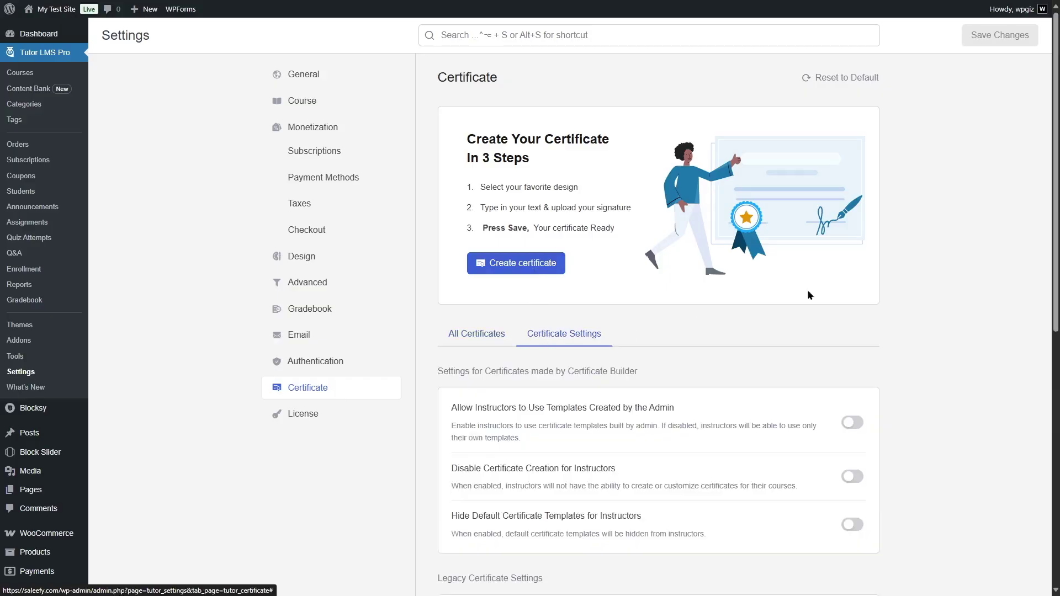
scroll(809, 293, "down", 5)
scroll(1040, 450, "down", 3)
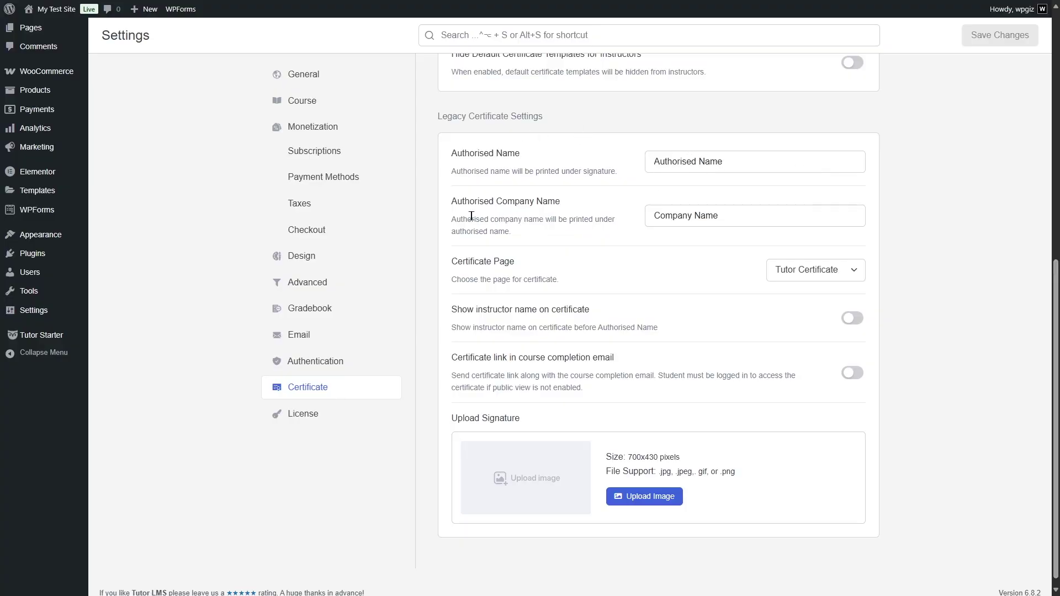
- Keep Tutor Certificate selected as the Certificate Page
left_click(792, 269)
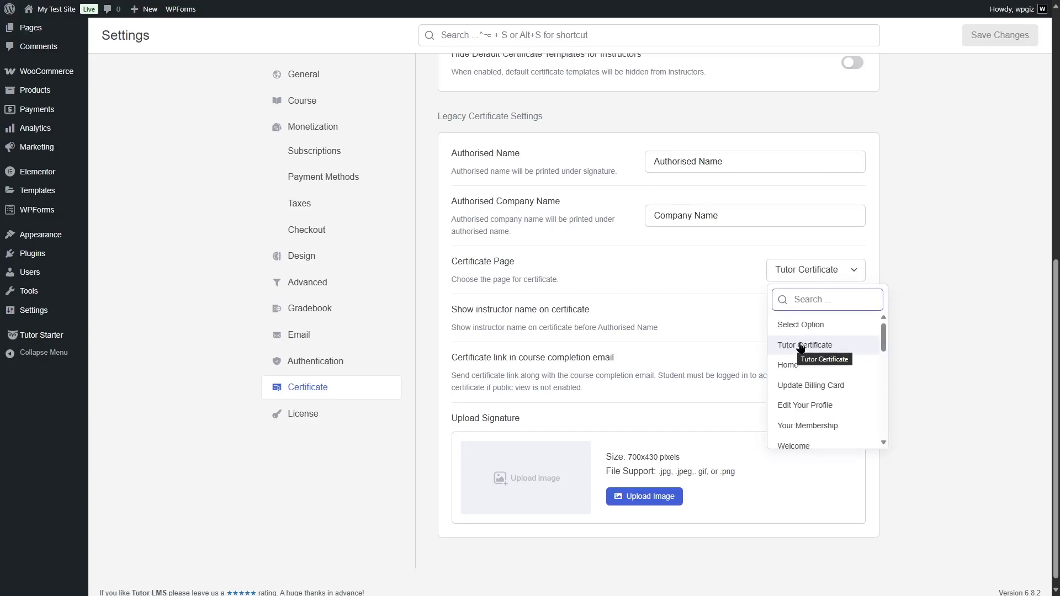
left_click(889, 291)
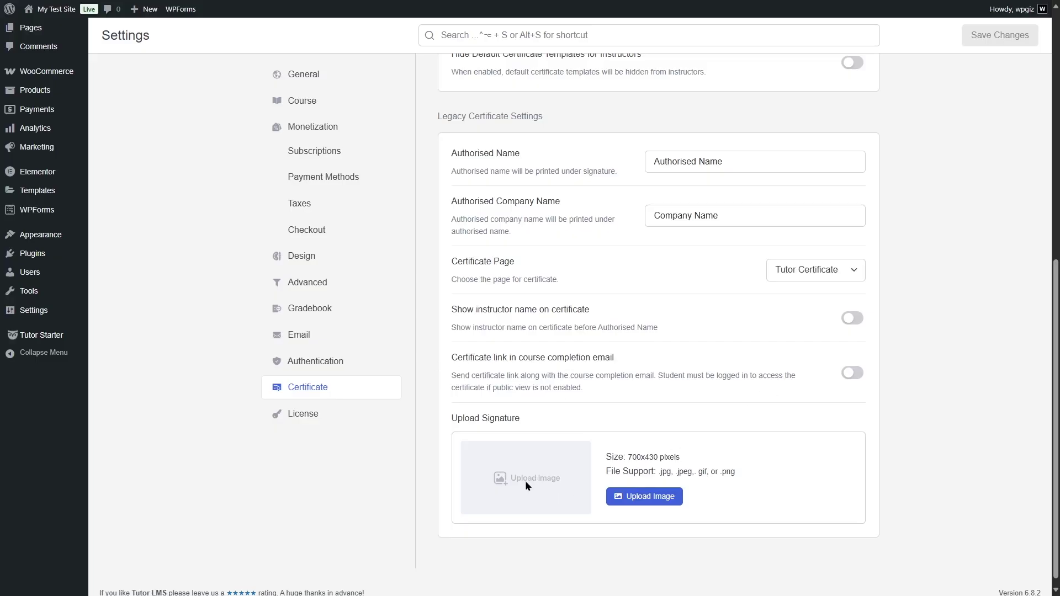
left_click_drag(1056, 420, 1026, 147)
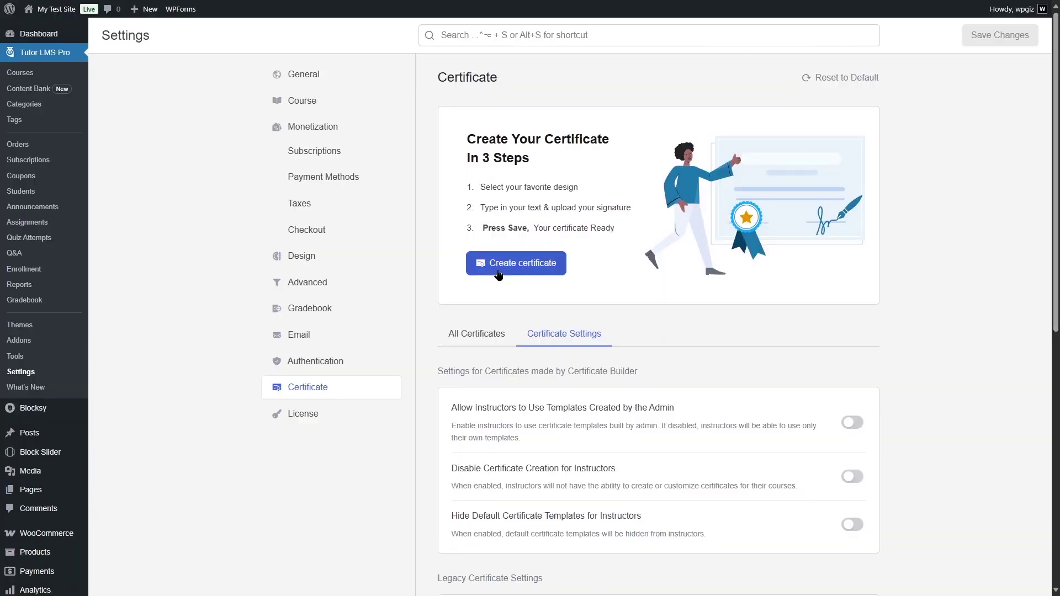
left_click(499, 272)
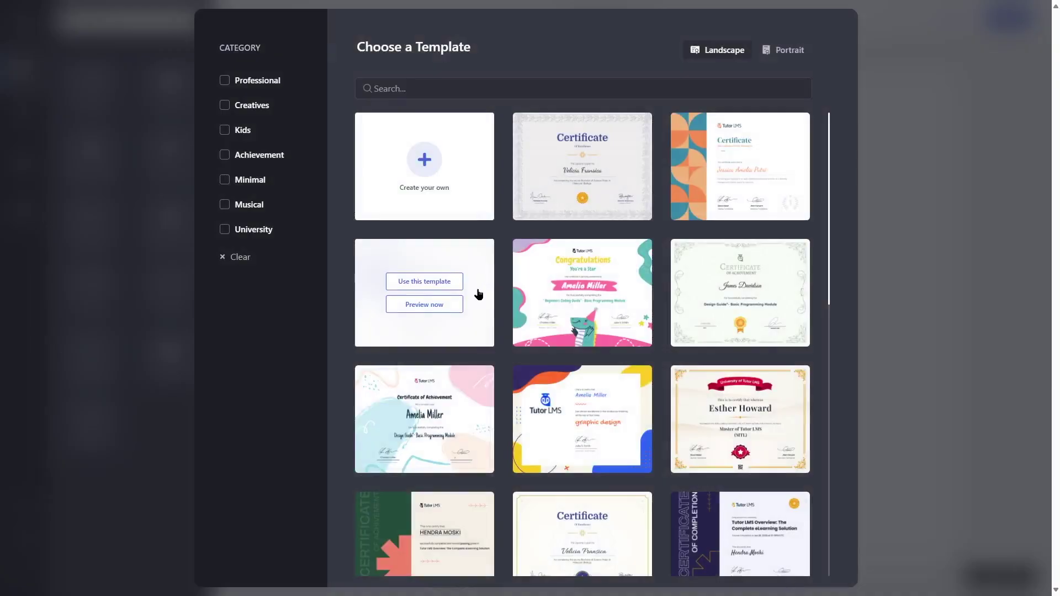
- Browse the landscape and portrait template galleries, then start from a blank canvas
scroll(850, 314, "down", 10)
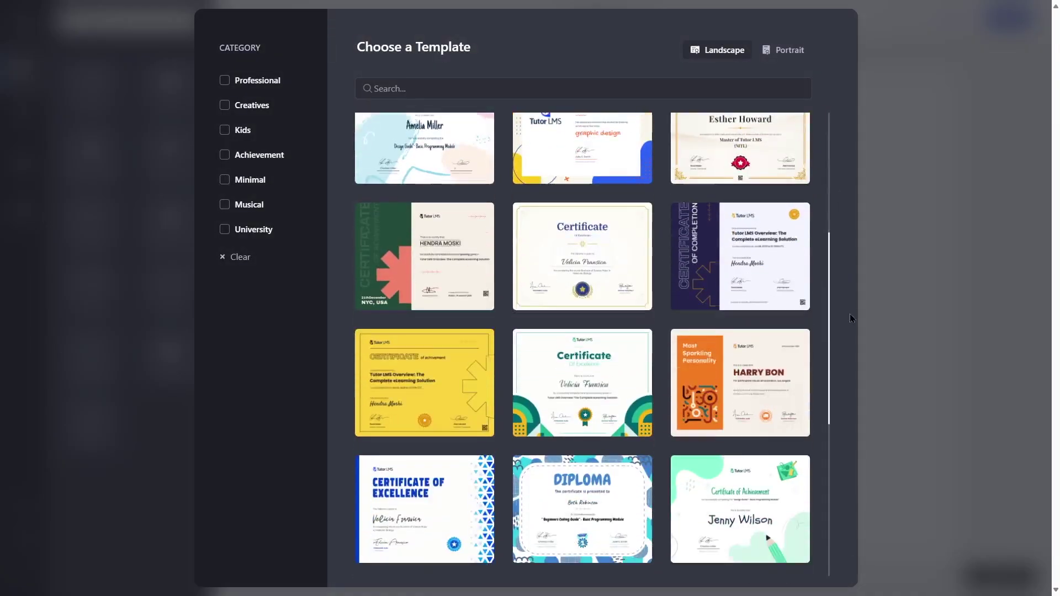
scroll(836, 450, "up", 10)
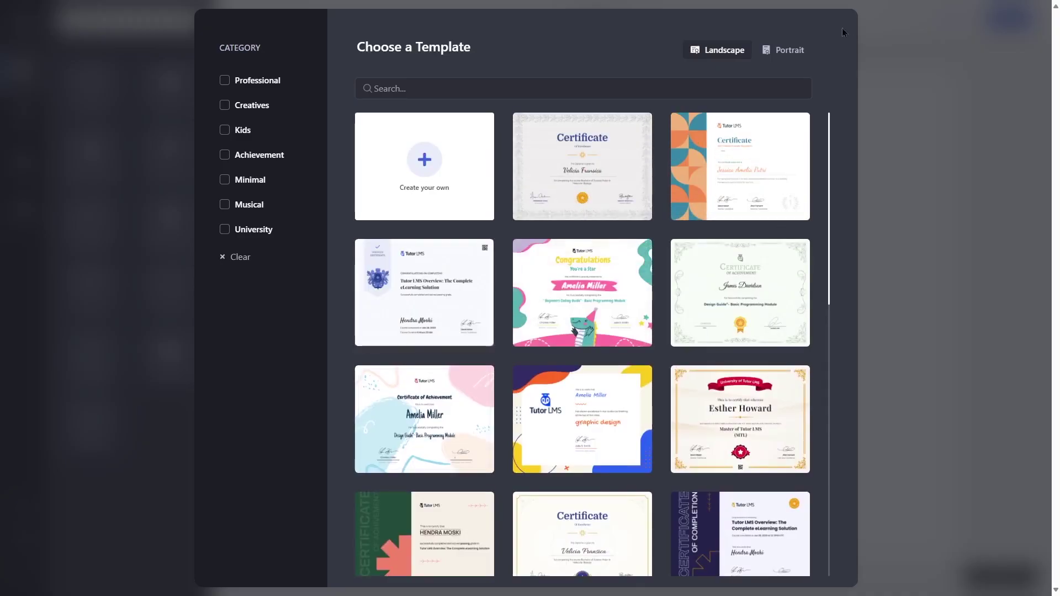
left_click(784, 49)
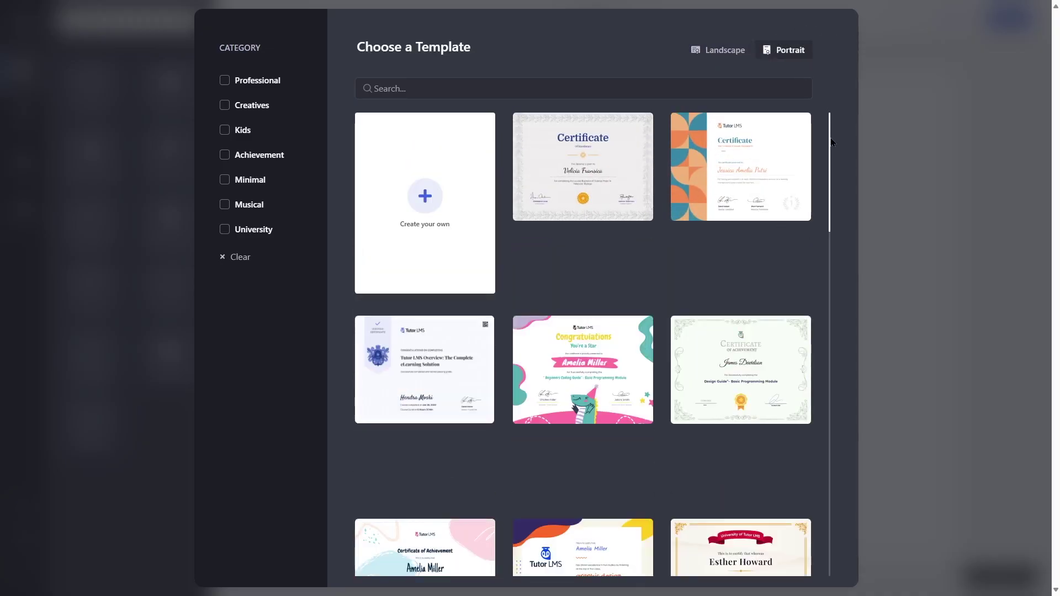
scroll(834, 166, "down", 1)
left_click_drag(834, 166, 844, 144)
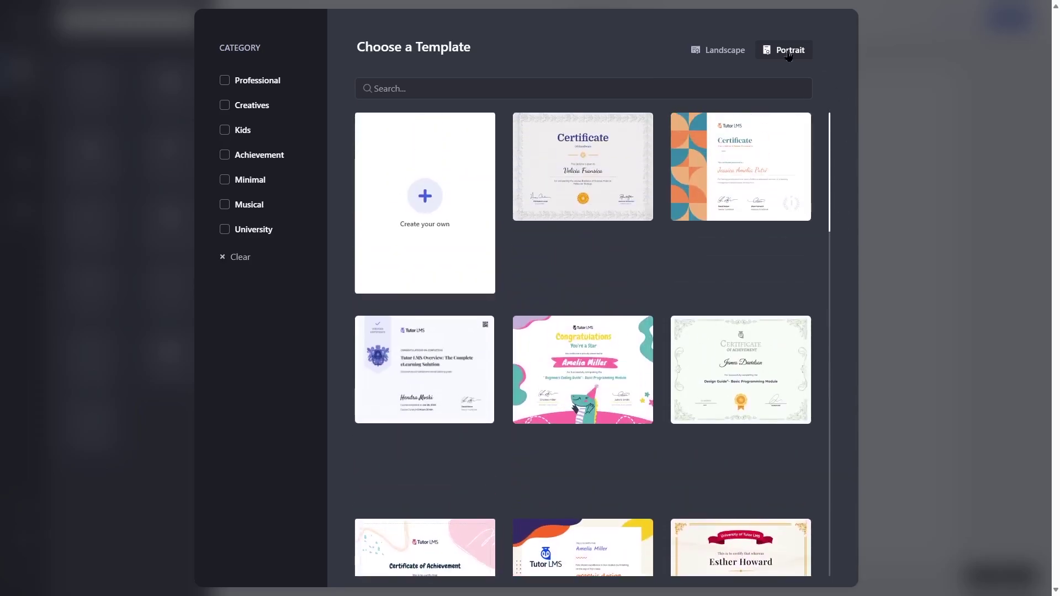
left_click(751, 50)
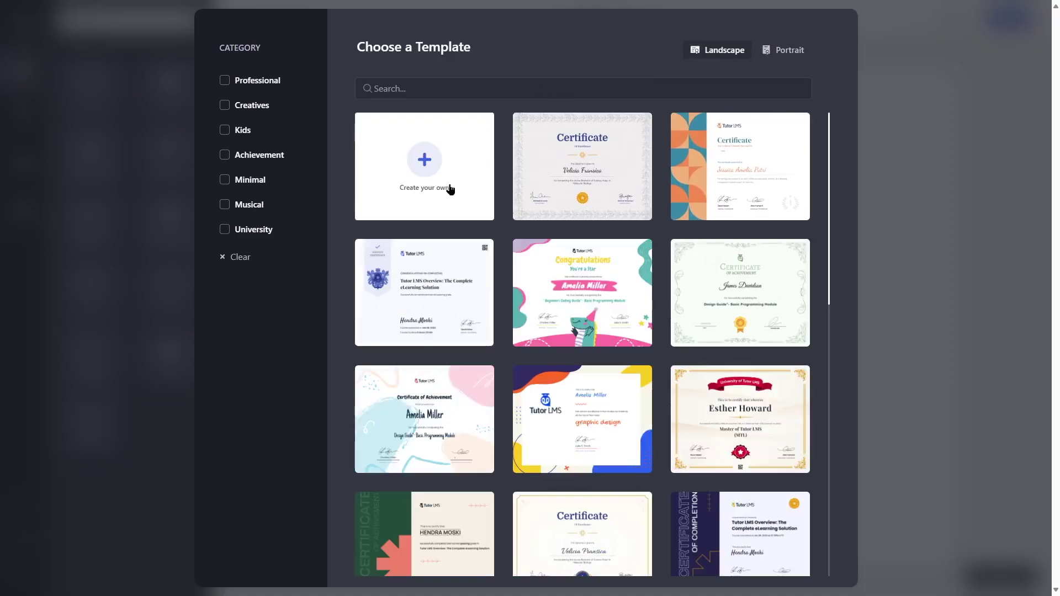
left_click(417, 184)
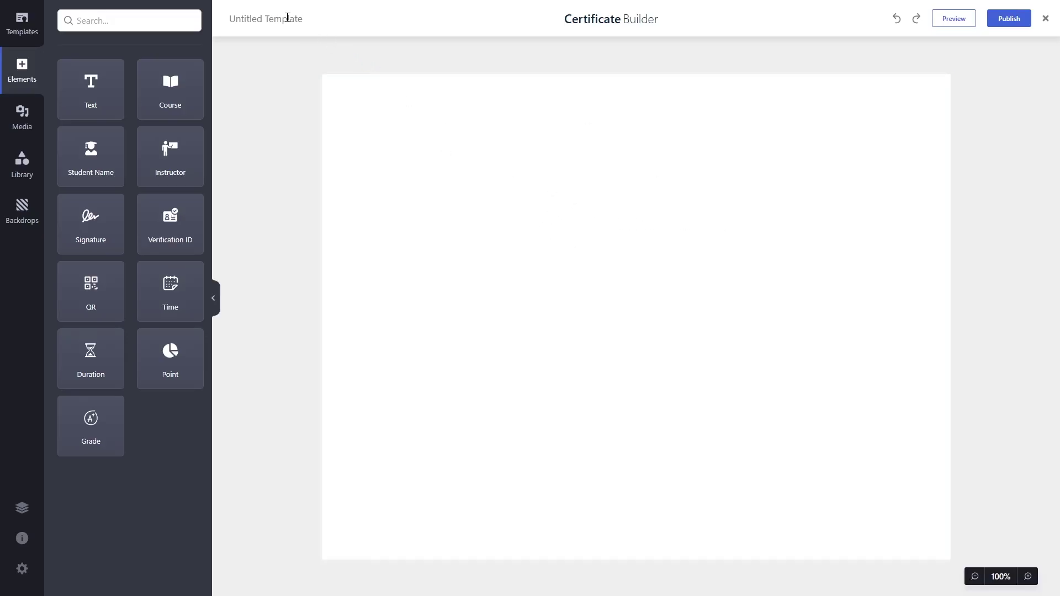
- Retitle the blank template 'Complete Financial Analyst Course Certificate'
left_click(257, 21)
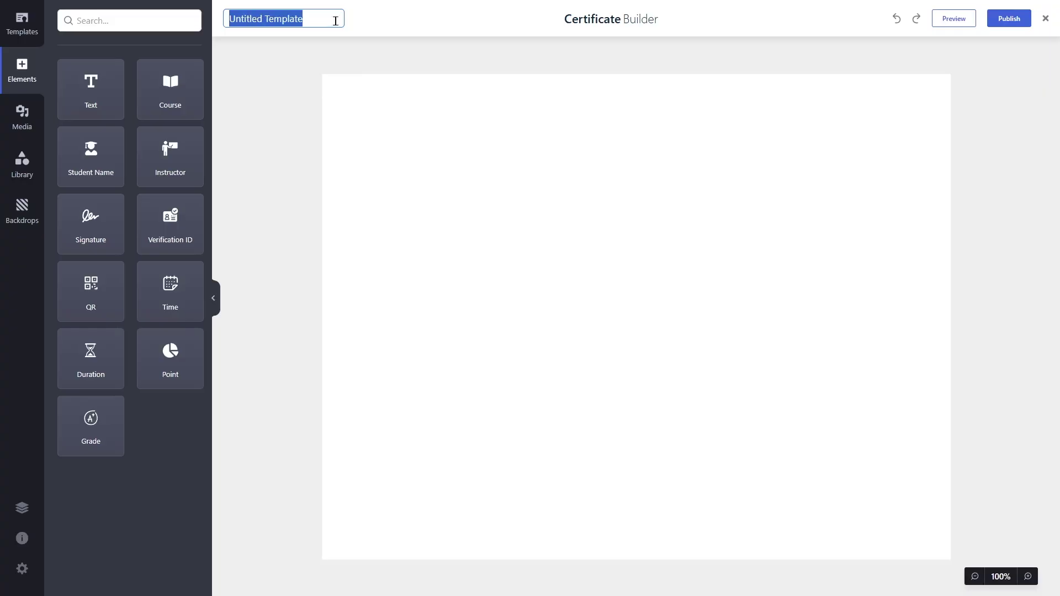
key("ctrl+v")
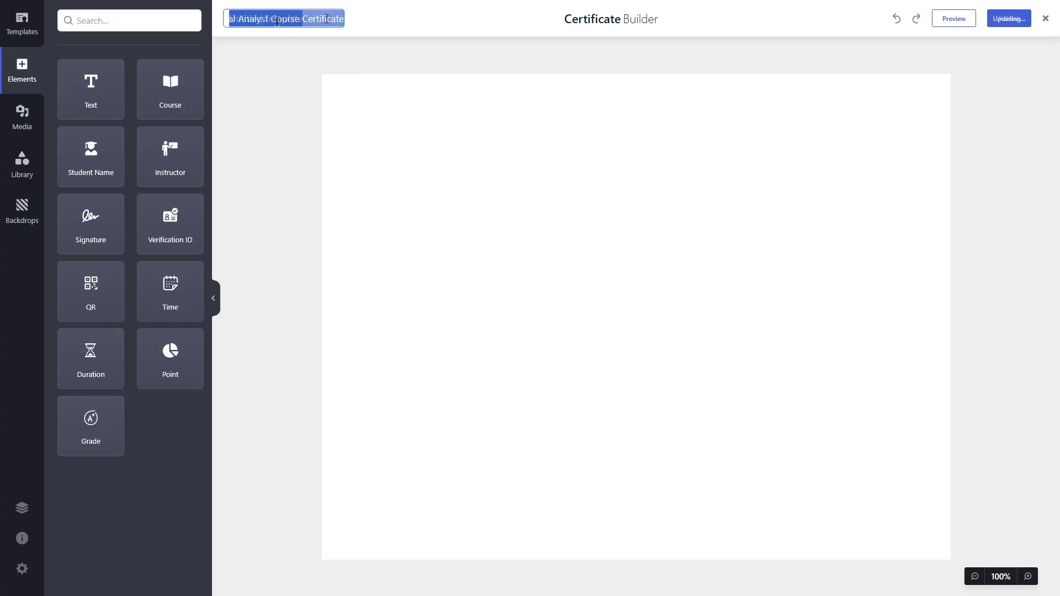
left_click_drag(304, 19, 351, 28)
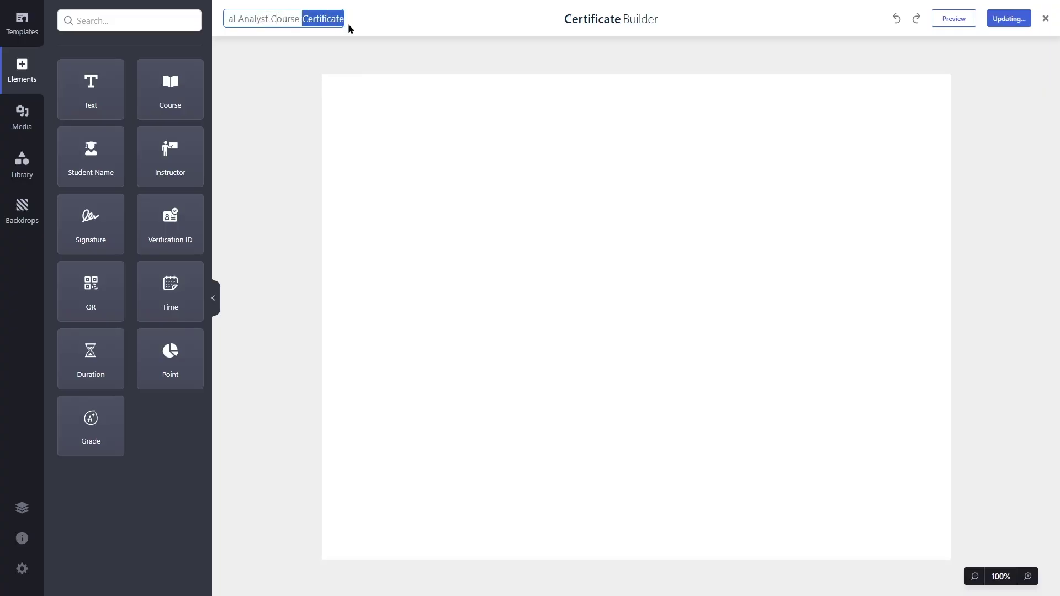
left_click(304, 64)
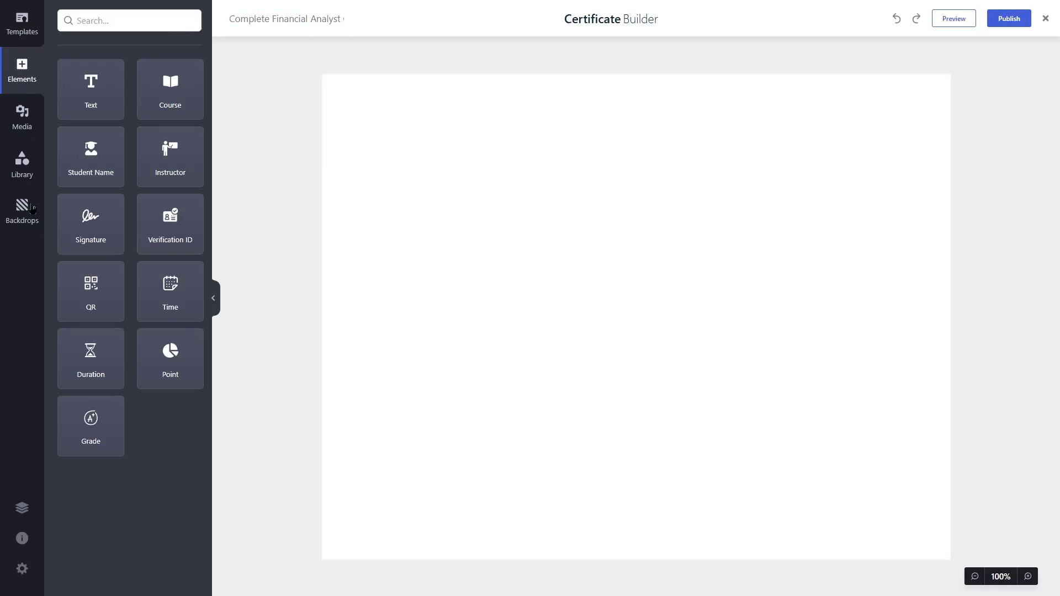
- Apply the third Backdrops background, a white page with an ornate grey lace border
left_click(24, 221)
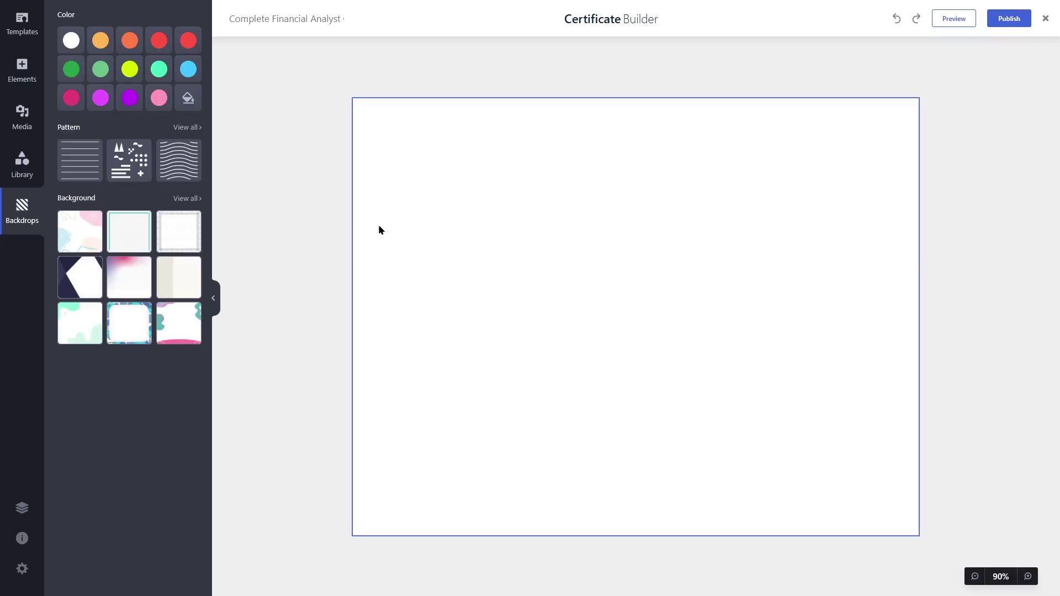
left_click(182, 236)
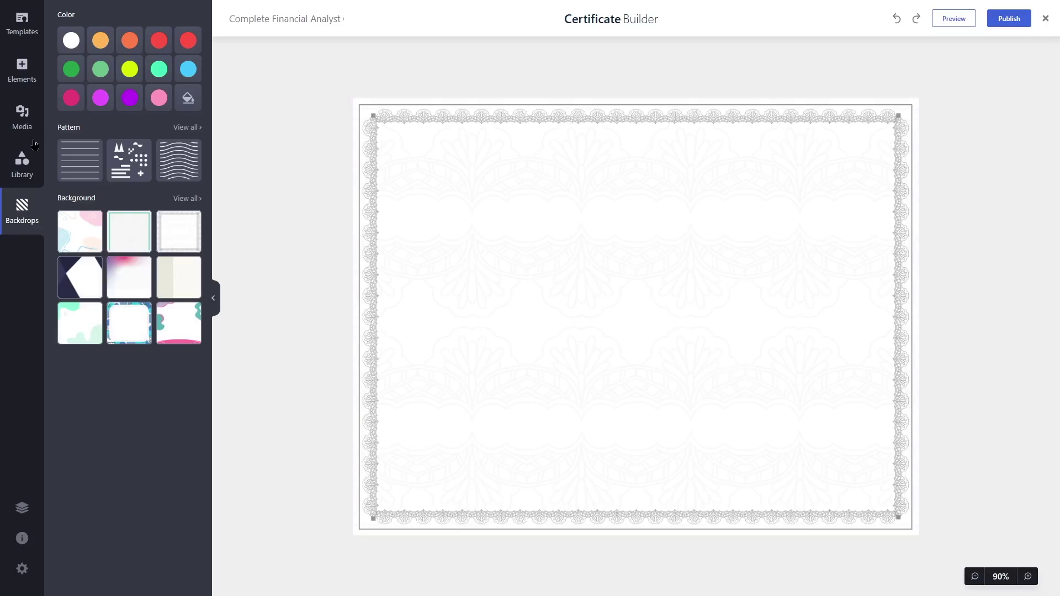
left_click(25, 123)
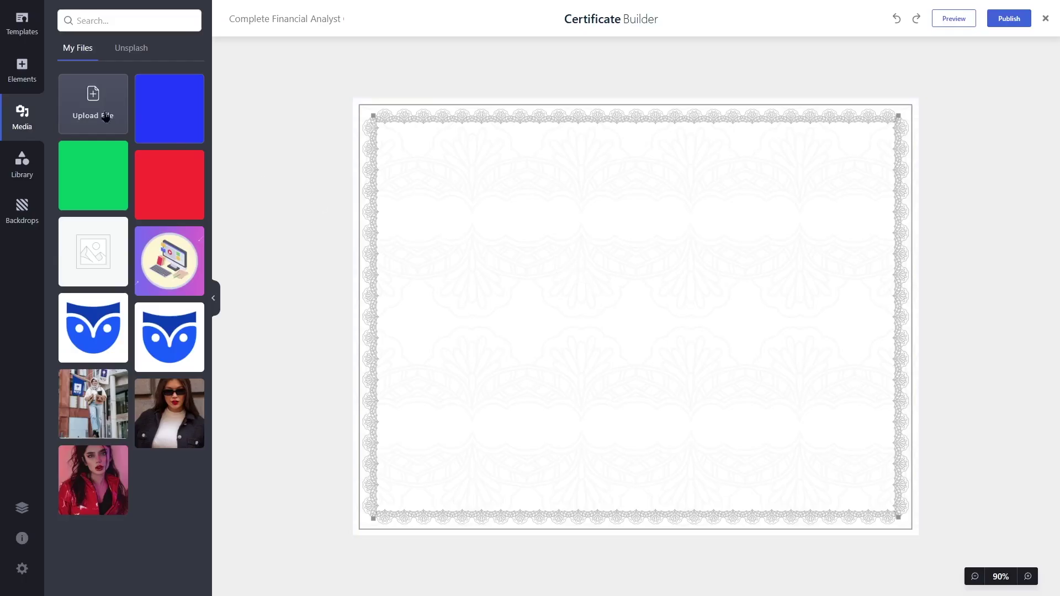
- Switch between the Backdrops and Elements panels, ending on the insertable Elements list
left_click(26, 71)
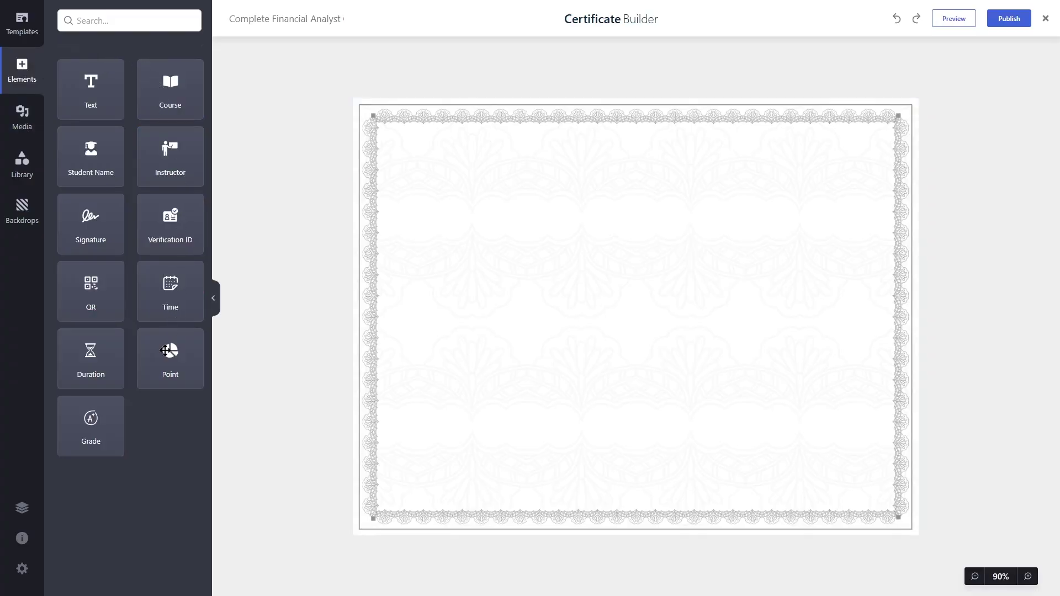
left_click(22, 210)
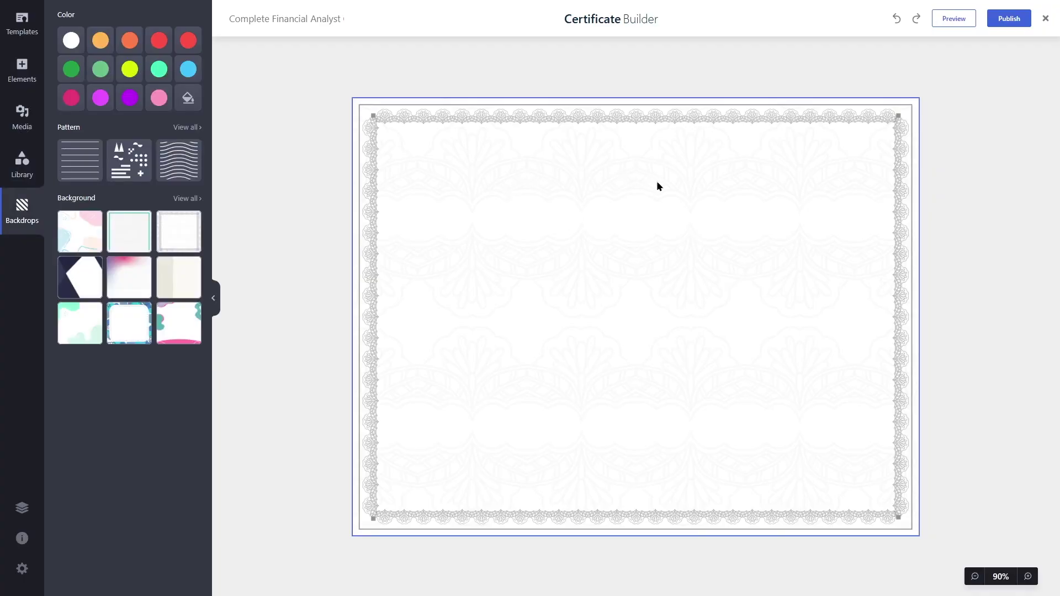
left_click(35, 82)
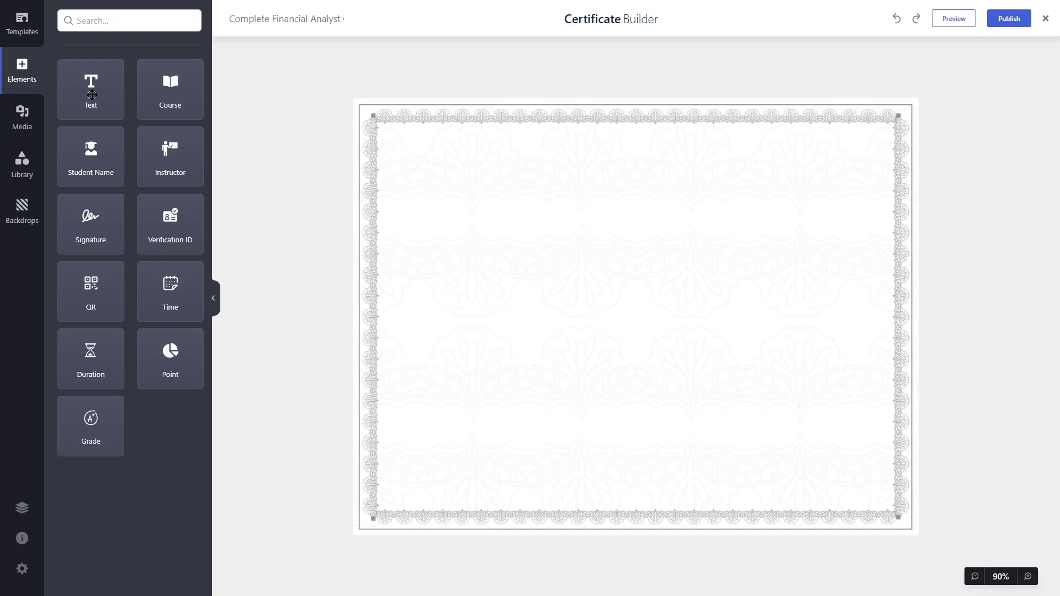
- Add a text element reading 'Certificate' in a larger size, widened and moved to the top
left_click(91, 95)
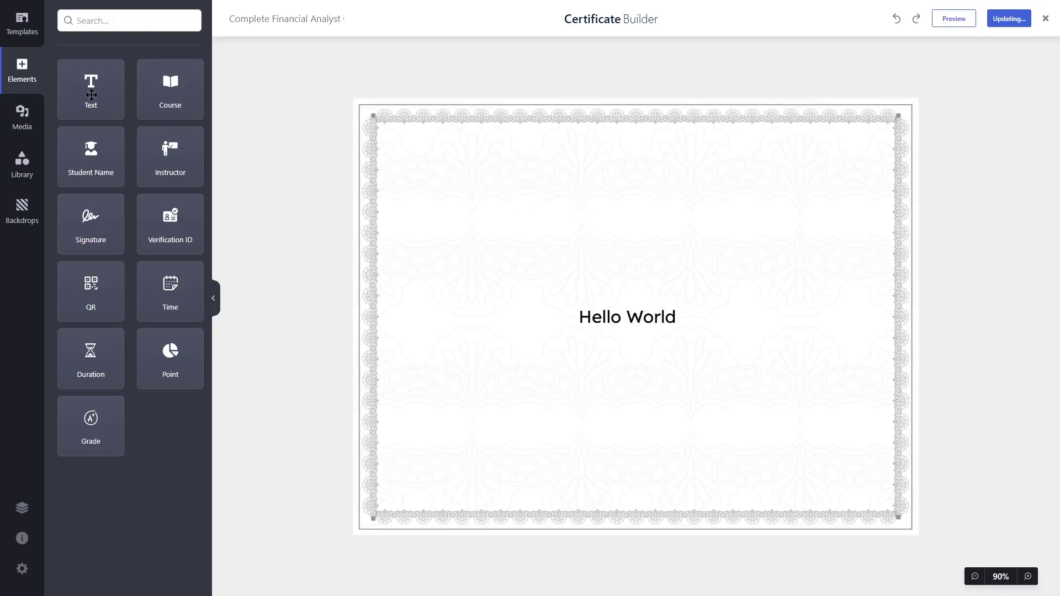
triple_click(637, 318)
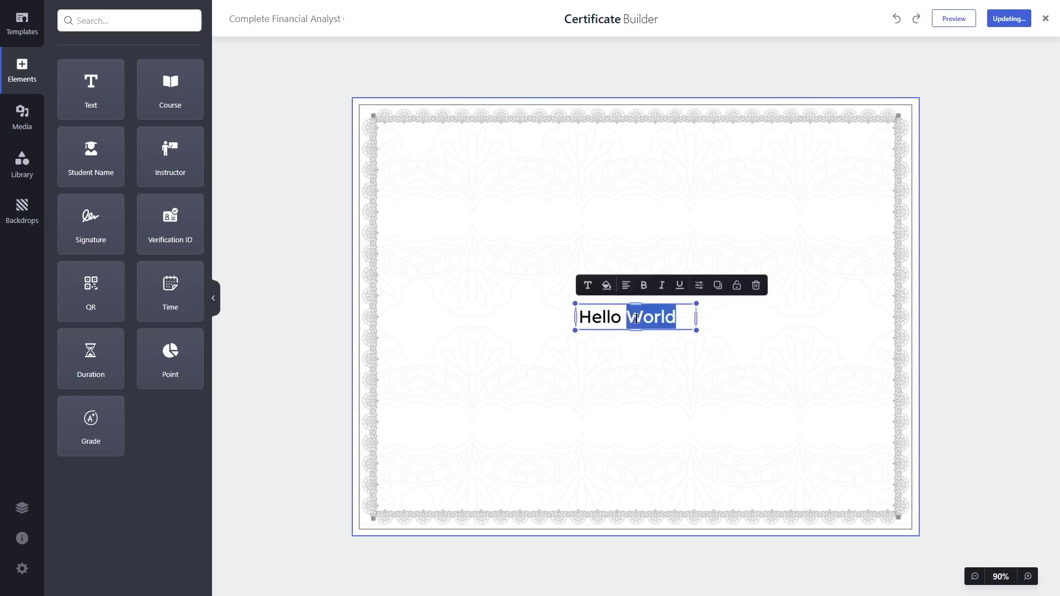
type("Certificate")
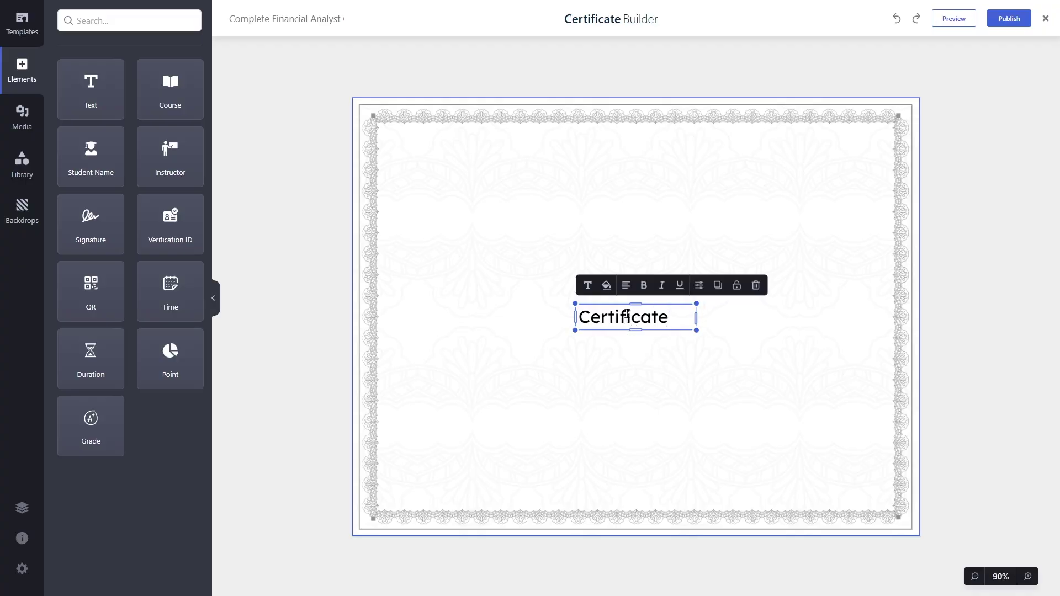
left_click(588, 286)
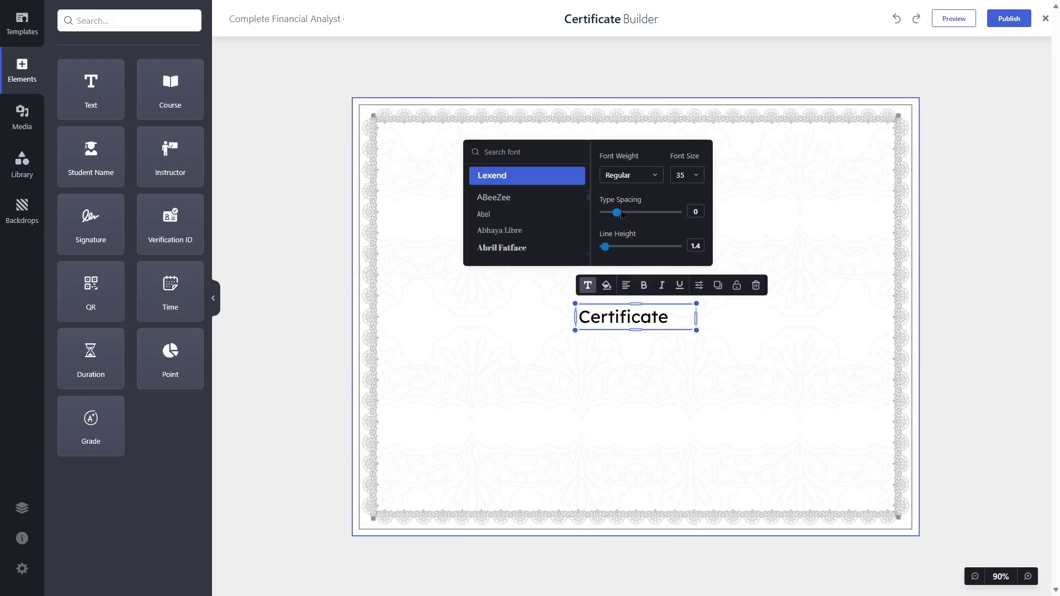
left_click(681, 175)
left_click_drag(701, 199, 701, 236)
left_click(680, 237)
left_click_drag(700, 333, 750, 356)
left_click_drag(686, 317, 655, 145)
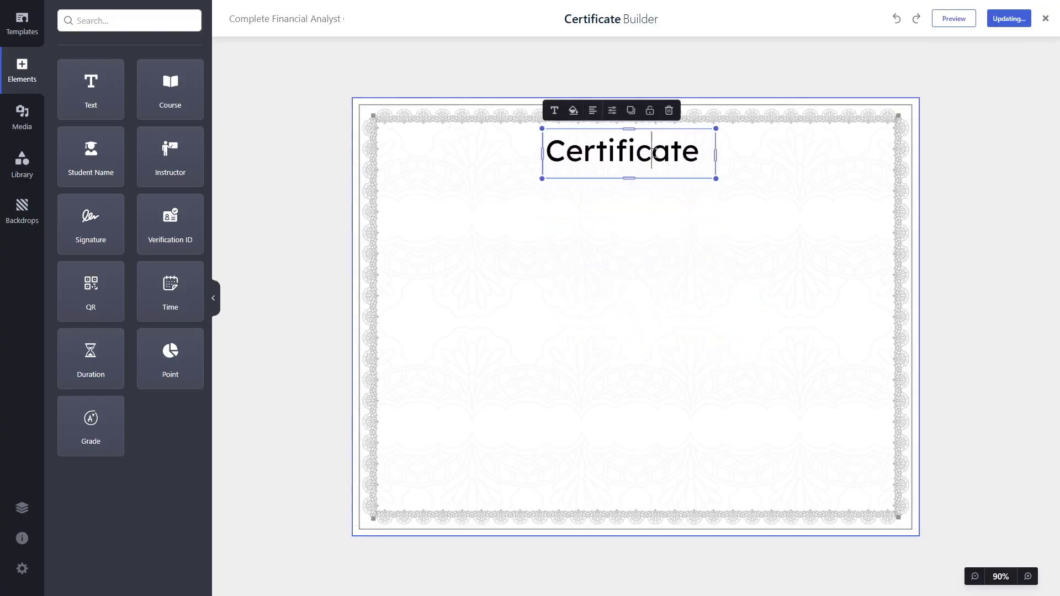
- Set the Certificate heading in Abril Fatface and add another text element below
left_click(551, 112)
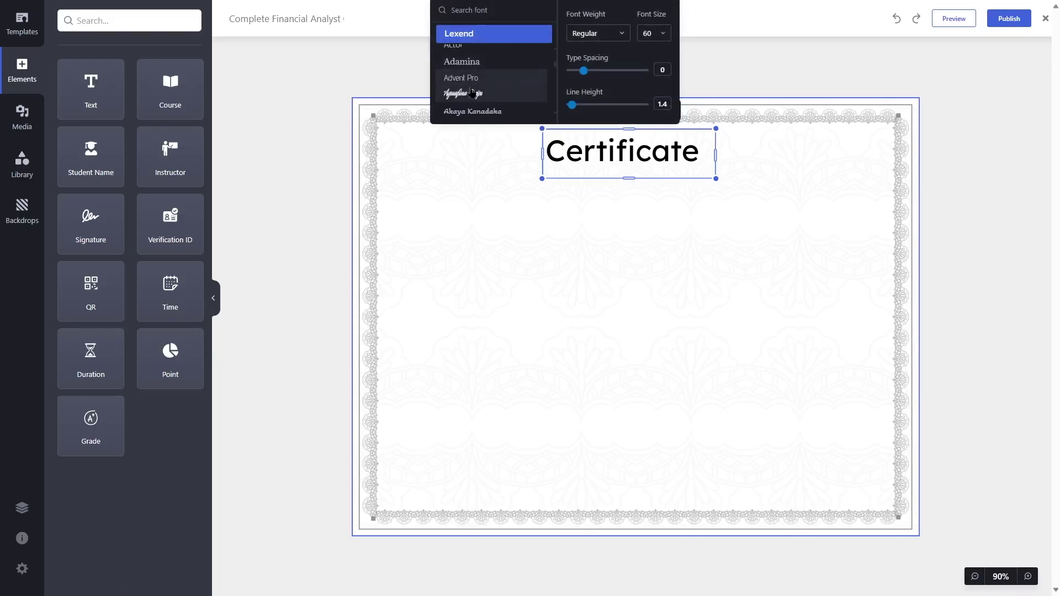
scroll(484, 73, "down", 3)
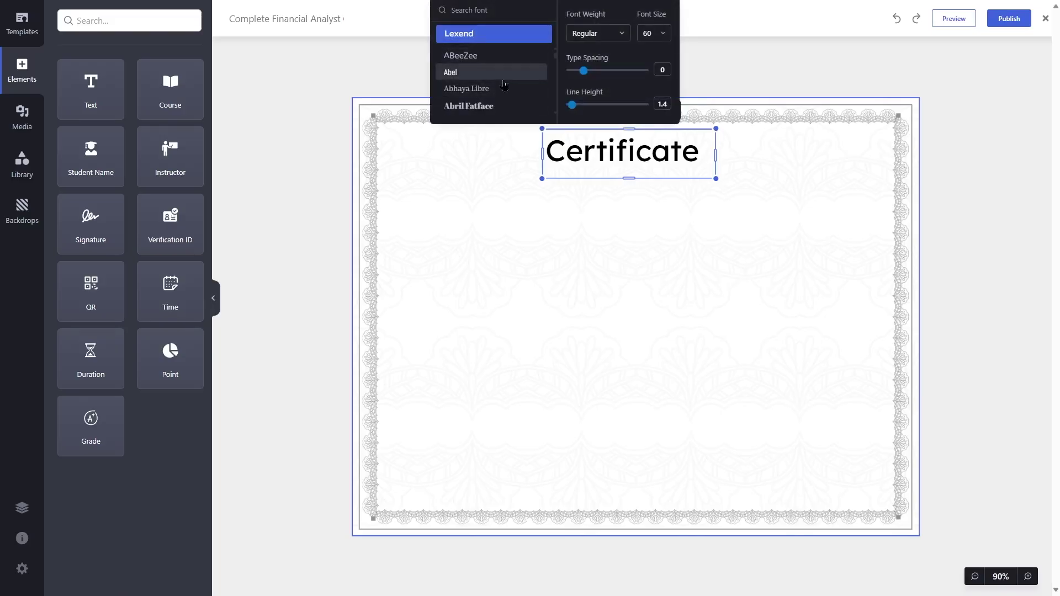
left_click(509, 97)
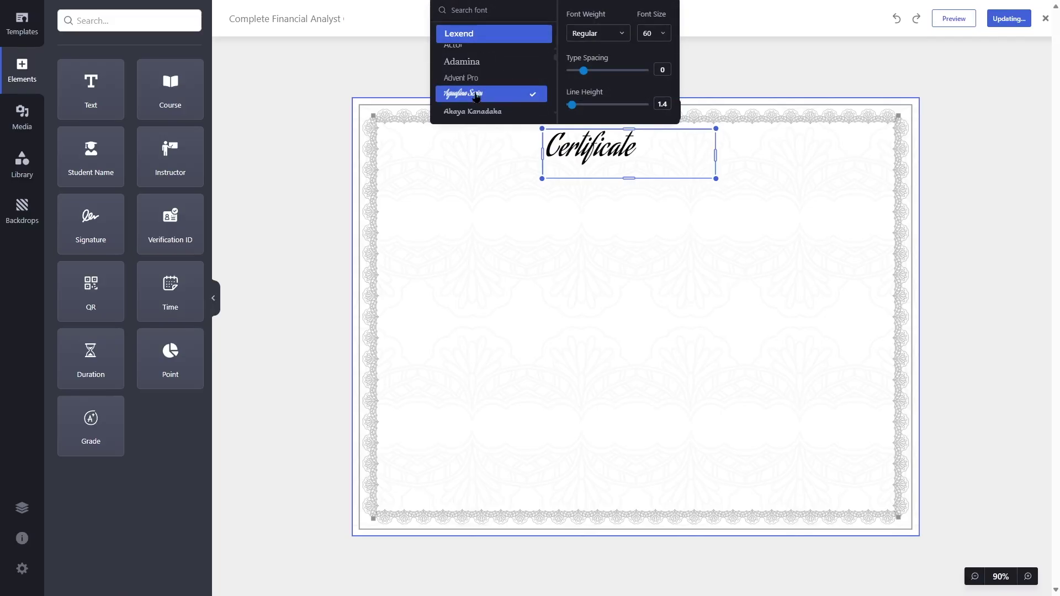
left_click(469, 79)
scroll(469, 80, "up", 3)
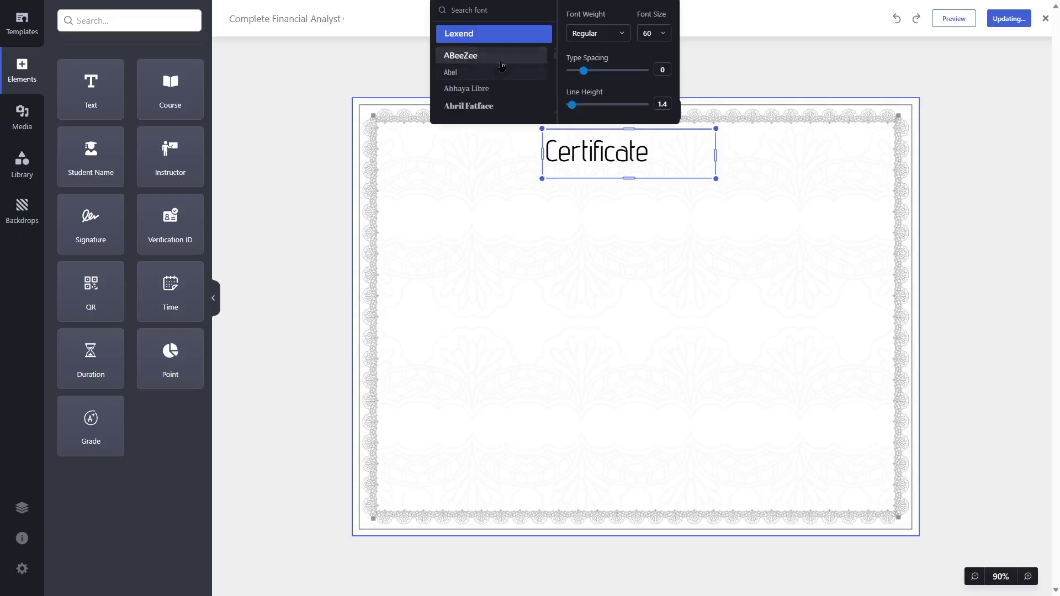
left_click(505, 57)
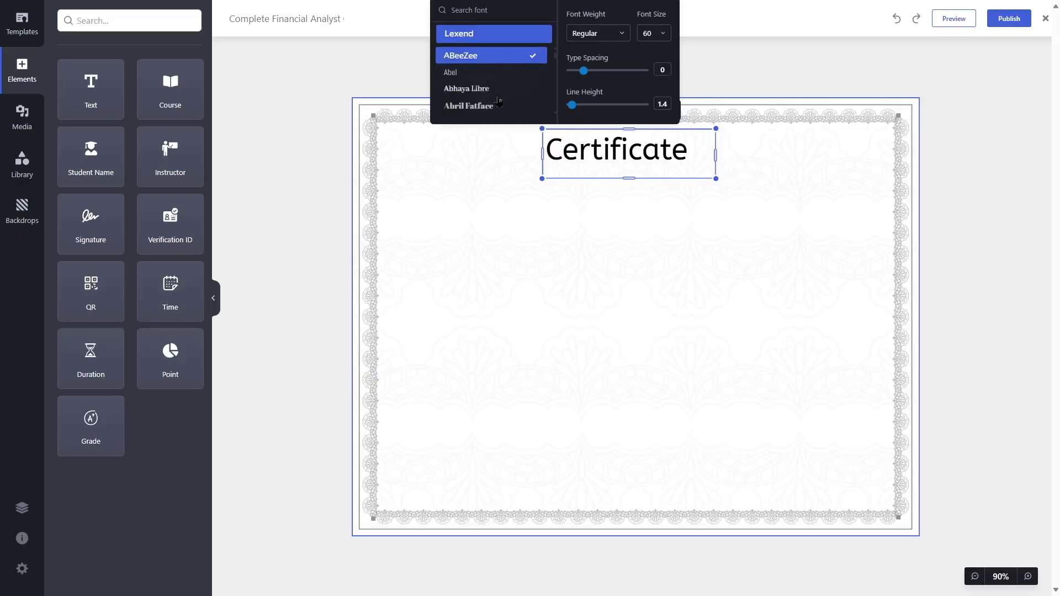
left_click(489, 106)
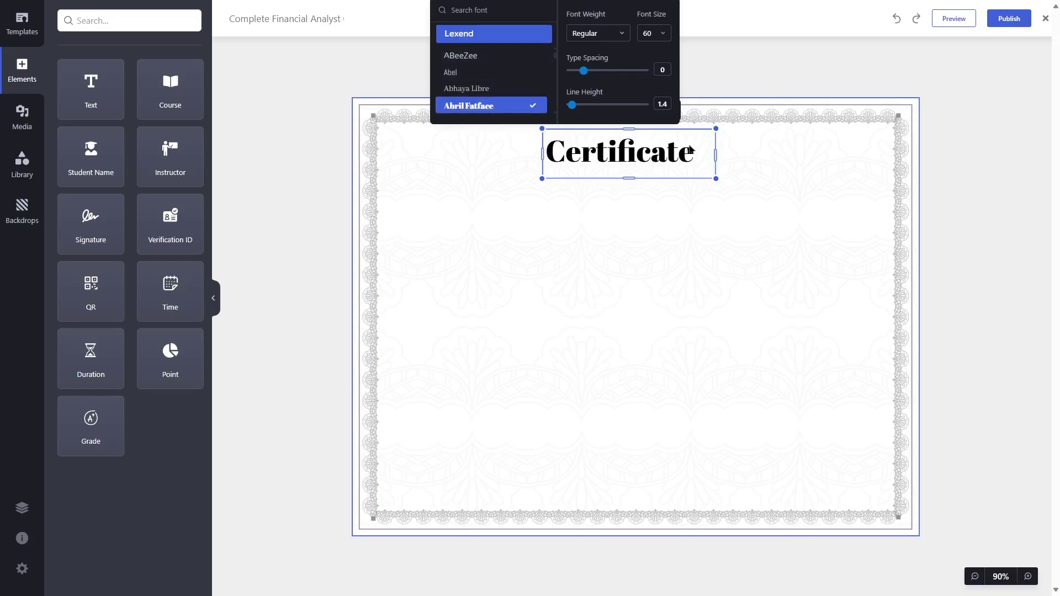
left_click_drag(716, 157, 706, 157)
left_click_drag(84, 92, 611, 191)
- Change the new text to 'Achievement' at font size 24 and move it under the heading
double_click(611, 190)
triple_click(591, 192)
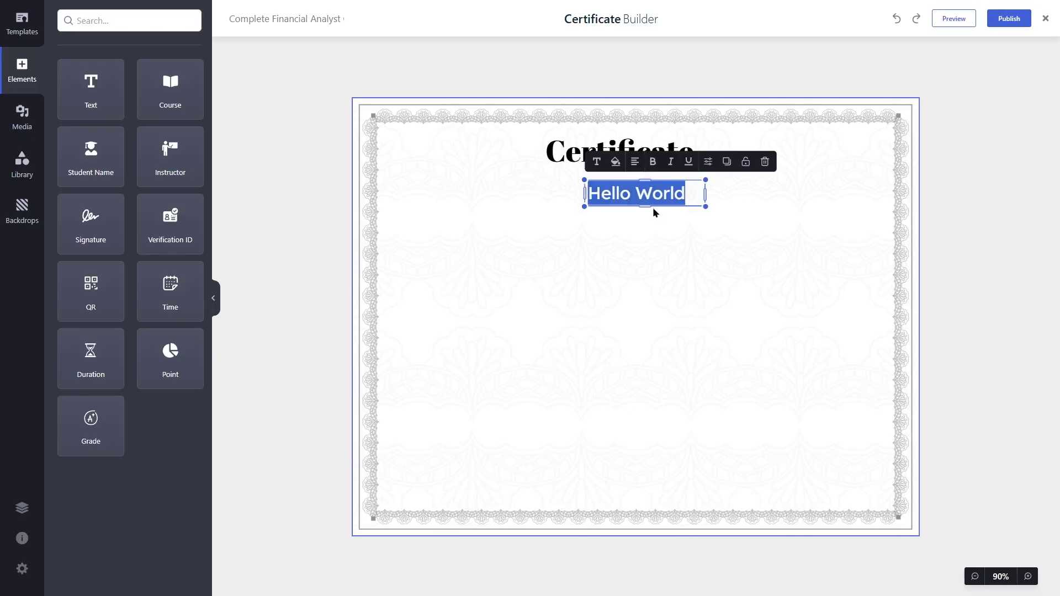
type("Achievement")
left_click(596, 162)
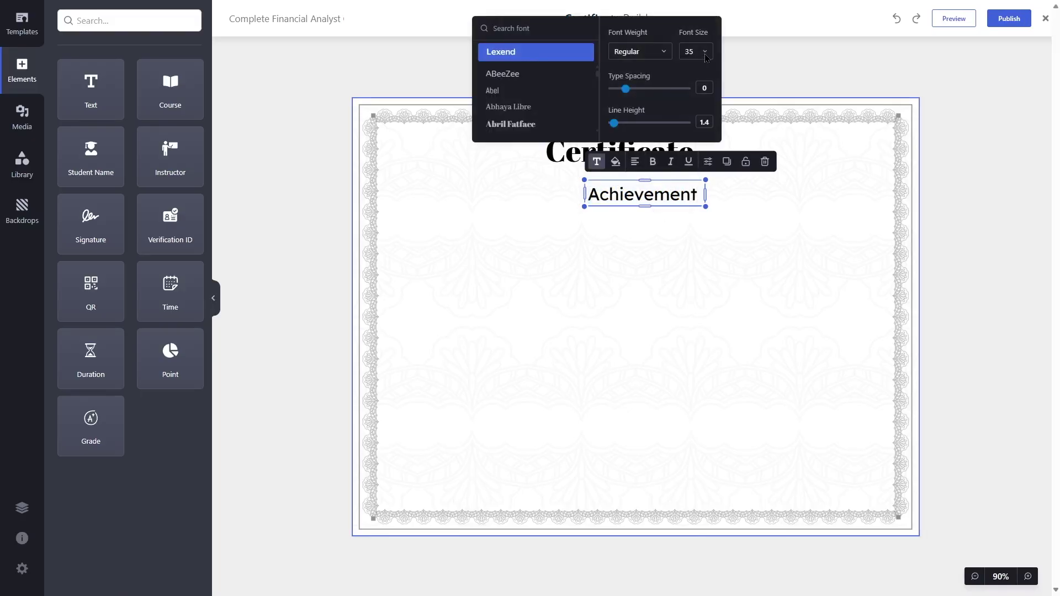
left_click(706, 52)
scroll(697, 93, "up", 2)
left_click(693, 105)
left_click_drag(672, 204, 662, 193)
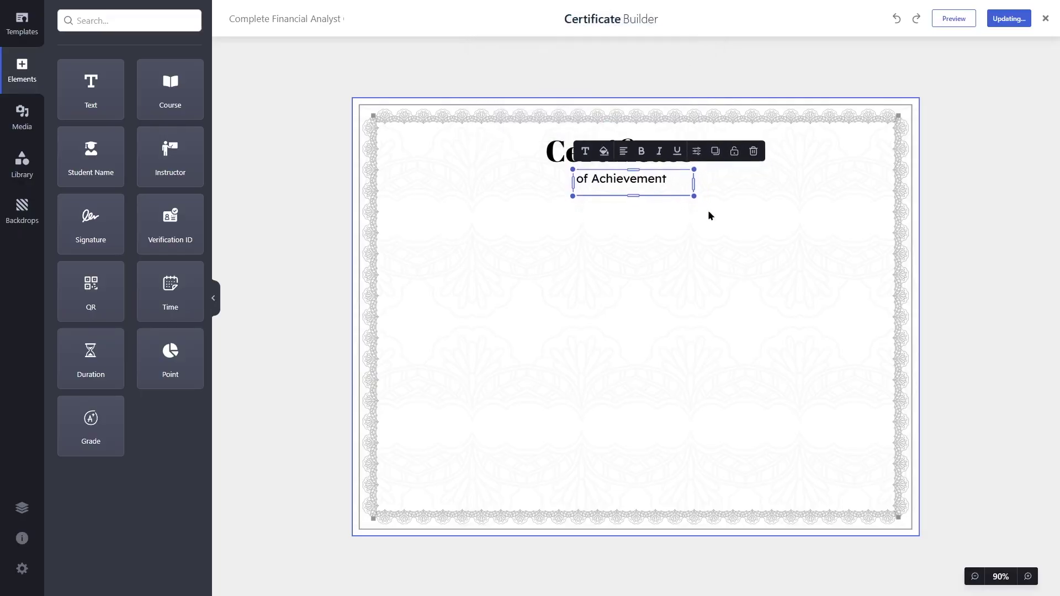
left_click(738, 230)
- Add another text line below the subtitle and set its font size to 30
left_click_drag(94, 90, 602, 232)
left_click(612, 196)
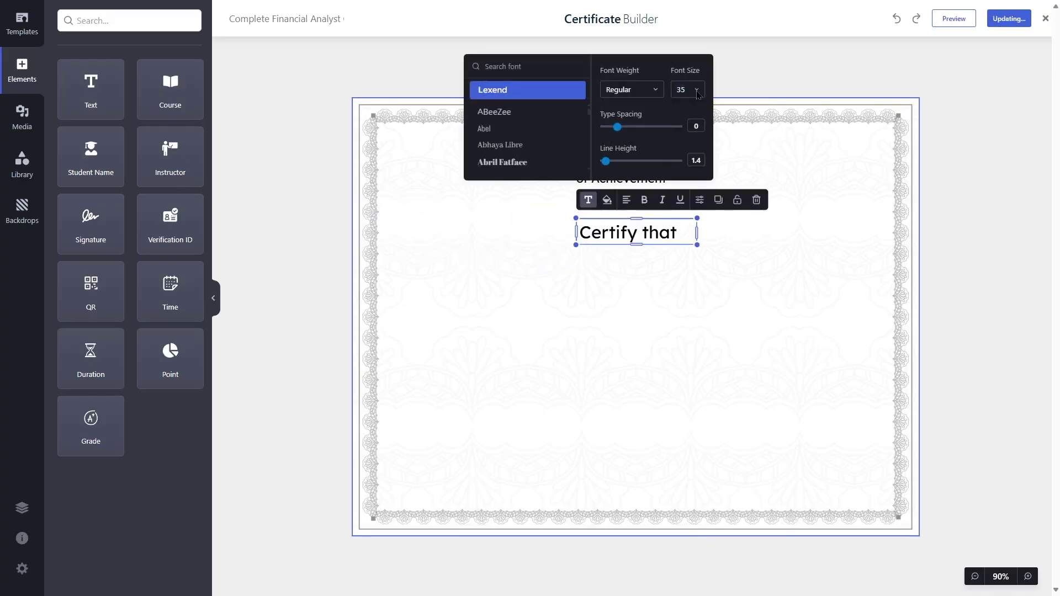
left_click(696, 95)
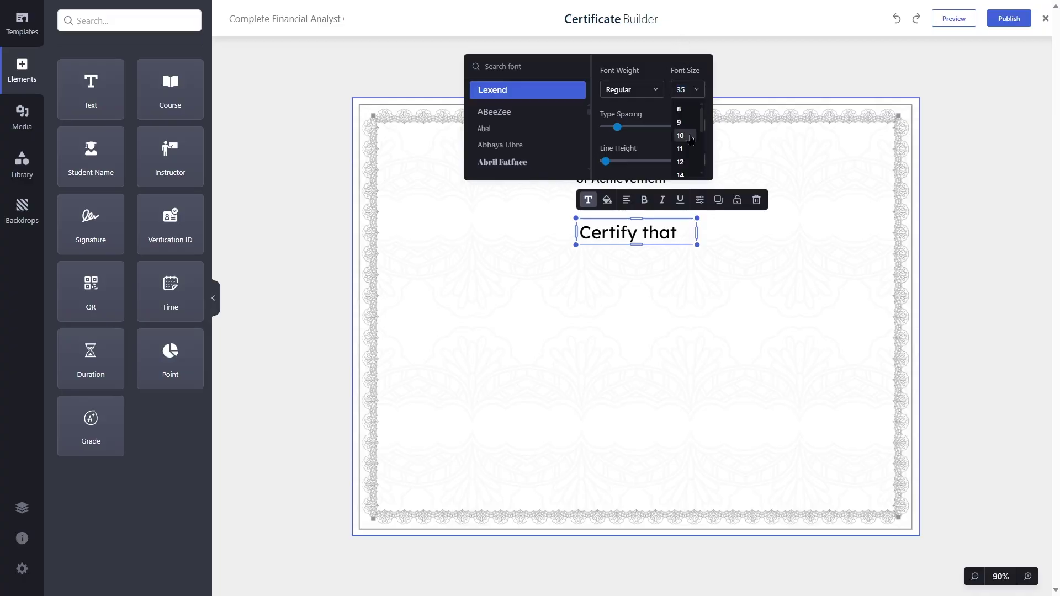
scroll(690, 141, "up", 4)
left_click(688, 158)
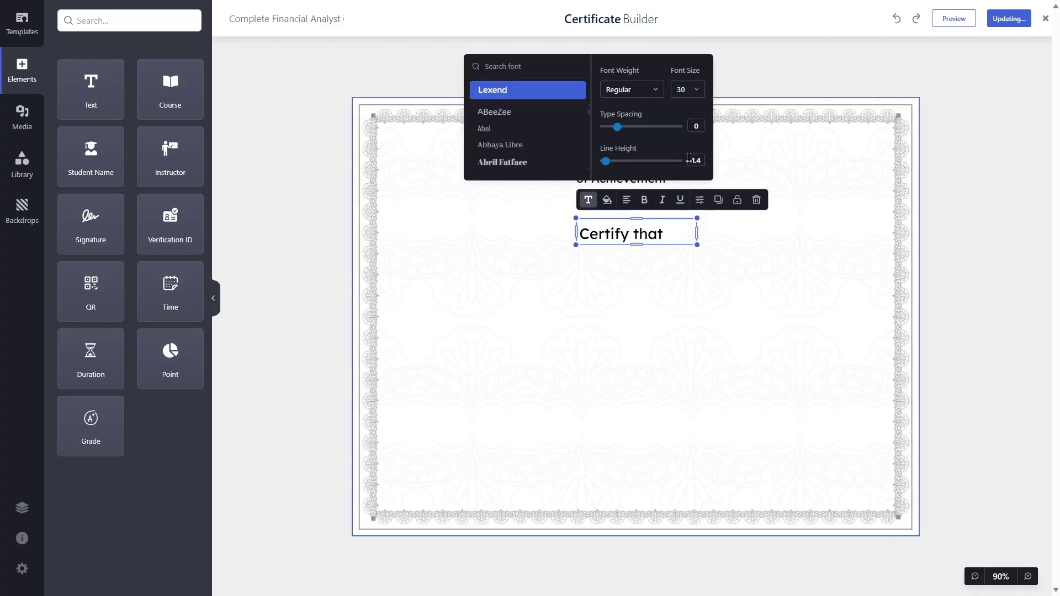
key("ctrl+z")
key("ctrl+z")
key("ctrl+z")
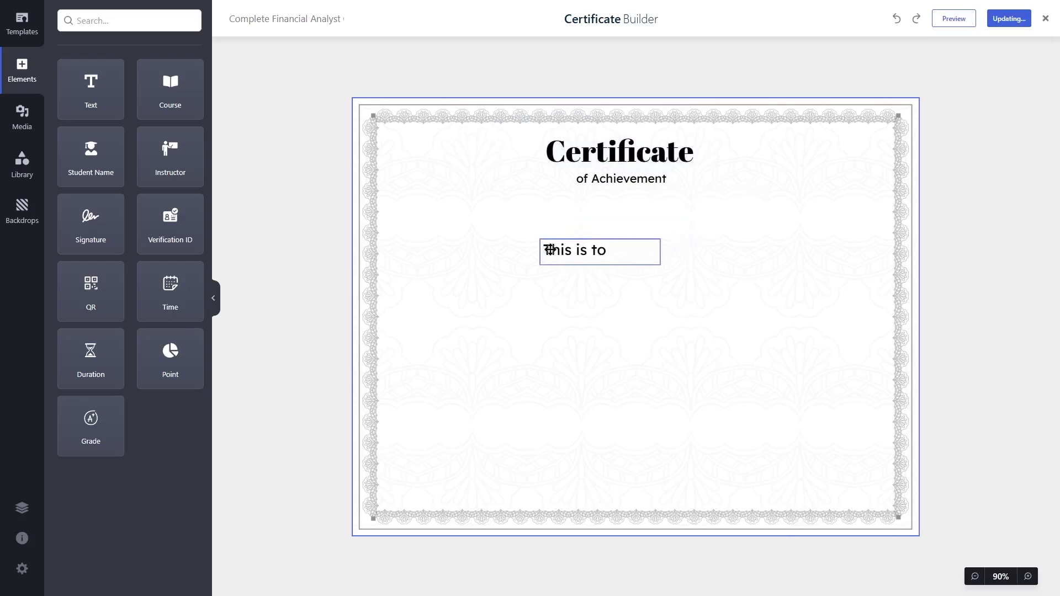
- Widen and centre-align 'This is to Certify that' under the subtitle, then drop a Student Name placeholder below it
left_click(591, 273)
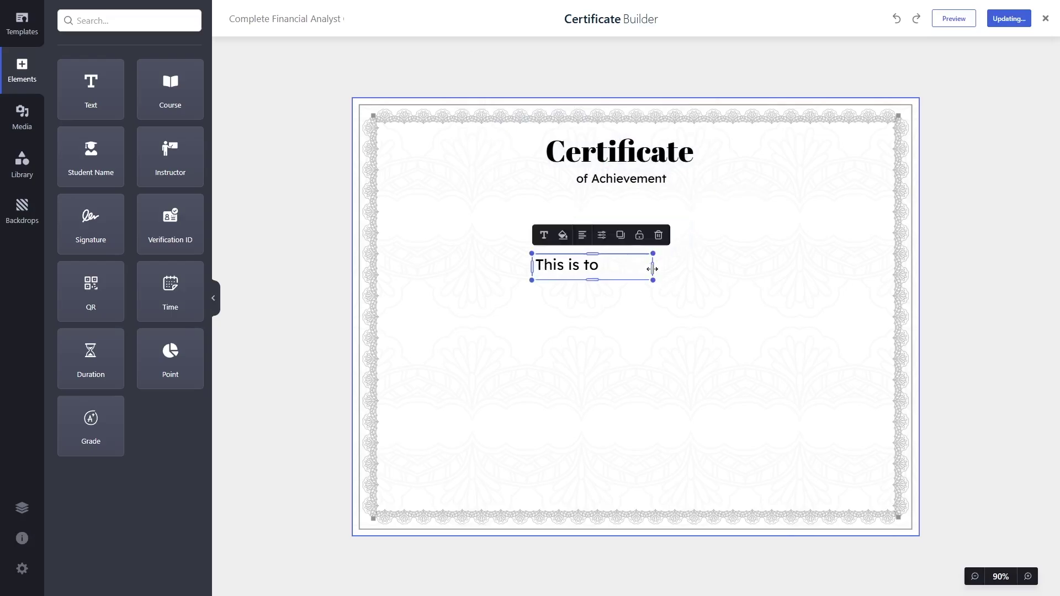
left_click_drag(652, 269, 722, 268)
left_click_drag(654, 266, 674, 269)
left_click(604, 244)
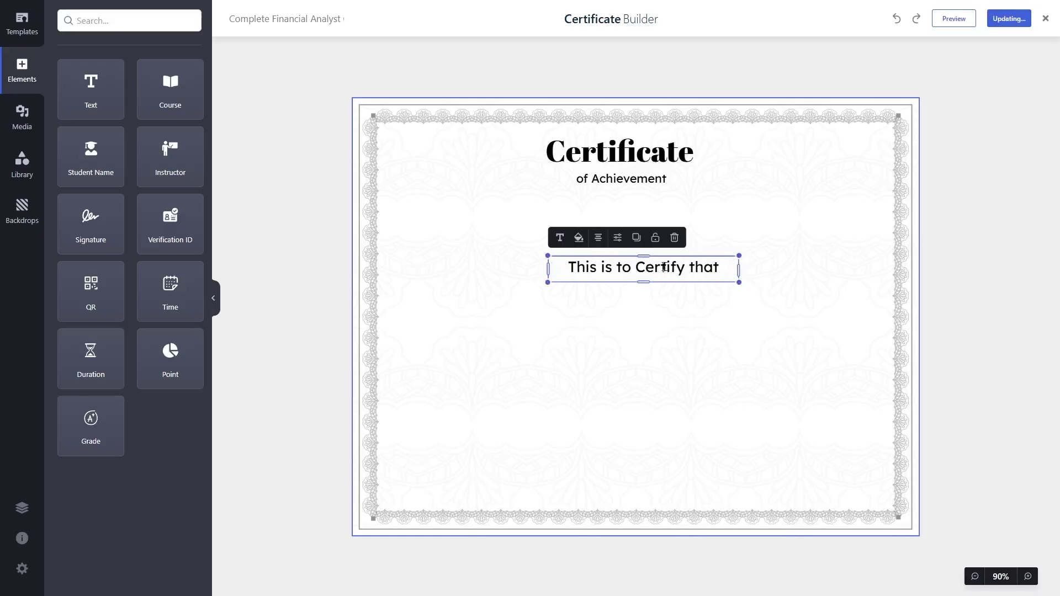
left_click(791, 274)
left_click_drag(582, 278, 562, 258)
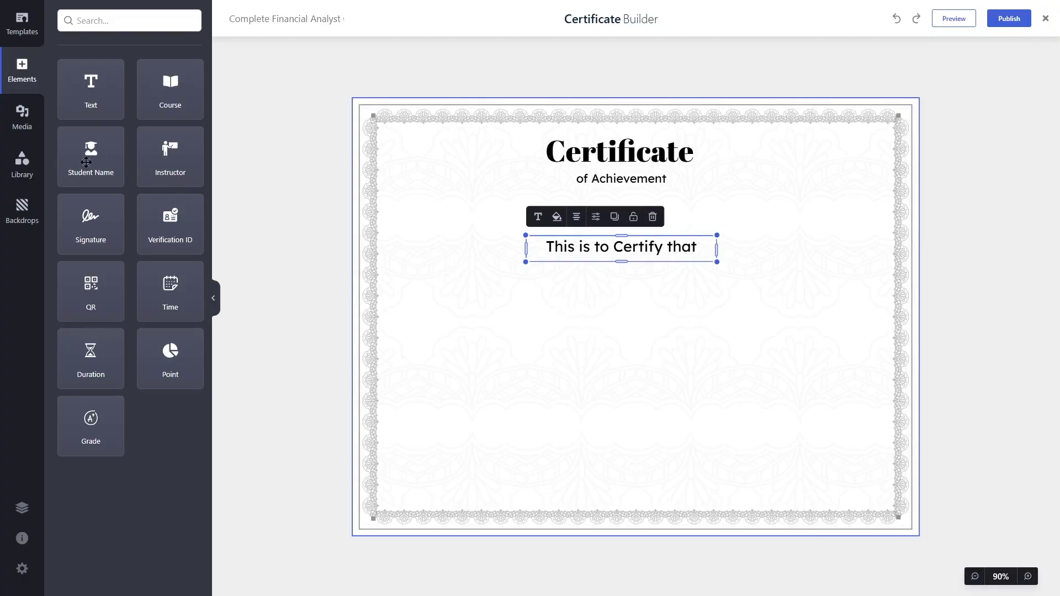
left_click_drag(96, 155, 629, 283)
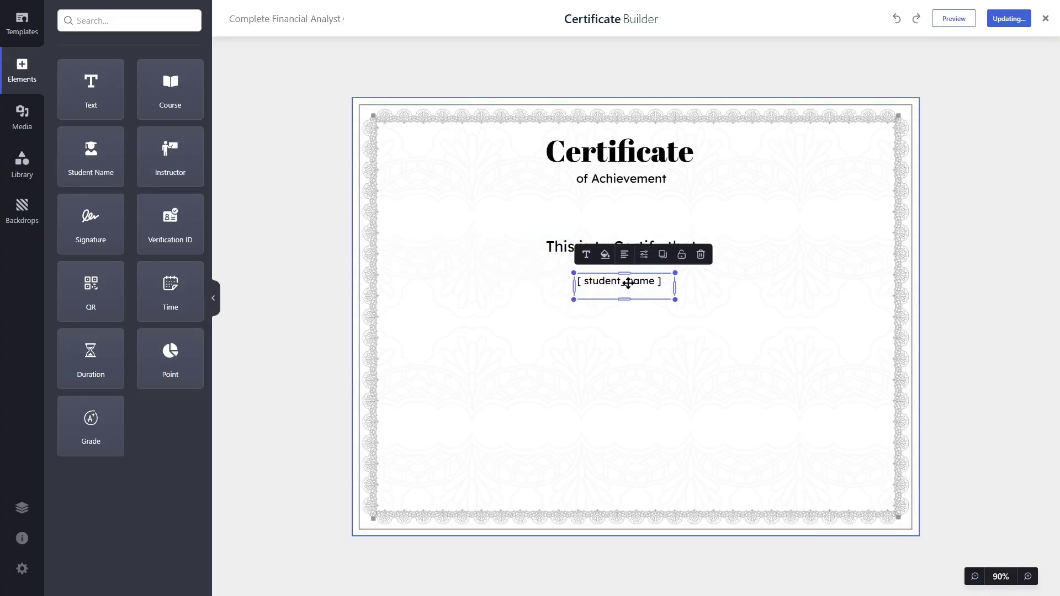
- Set the [ student_name ] placeholder to size 36 and centre it under the certify line
left_click(587, 256)
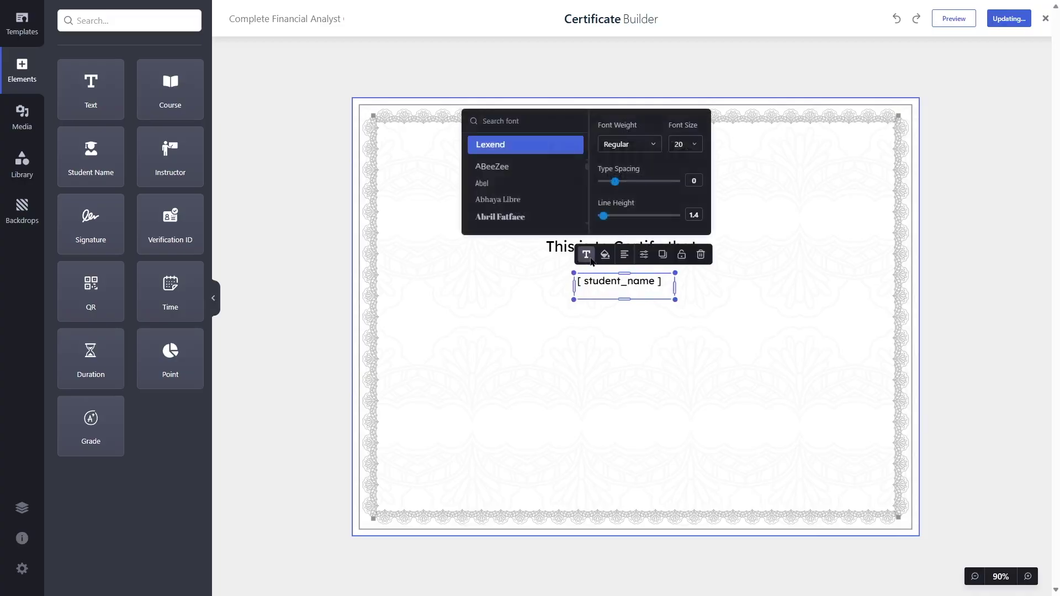
left_click(697, 148)
scroll(689, 196, "down", 5)
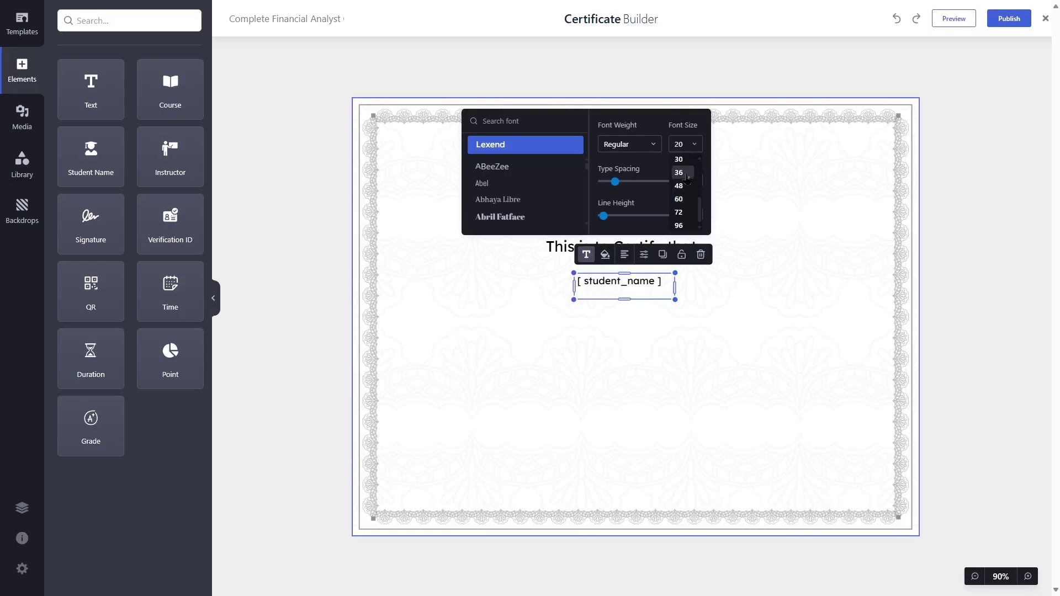
left_click(681, 173)
left_click(665, 291)
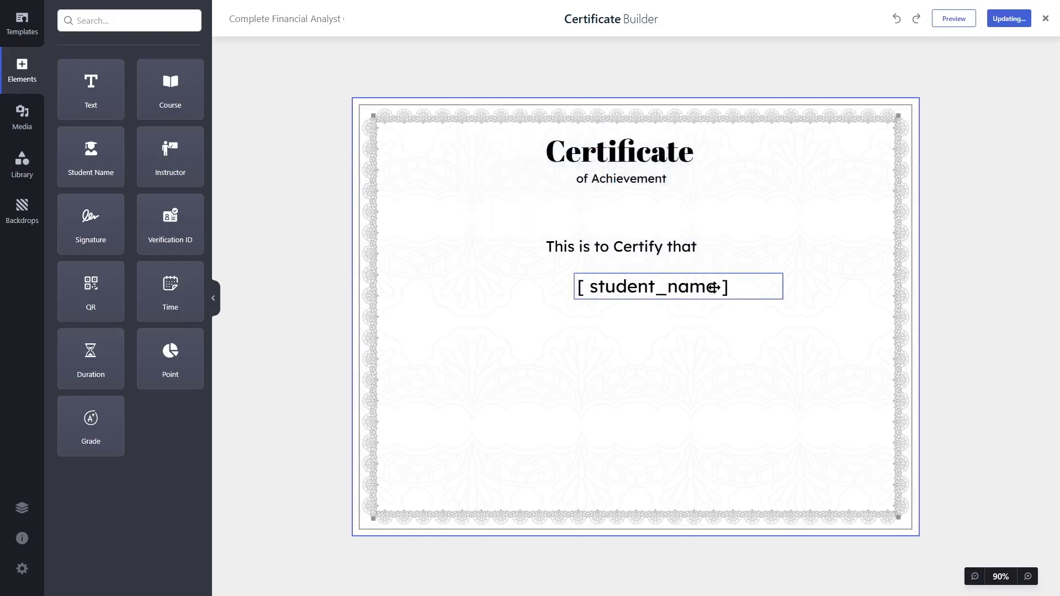
left_click_drag(685, 288, 691, 285)
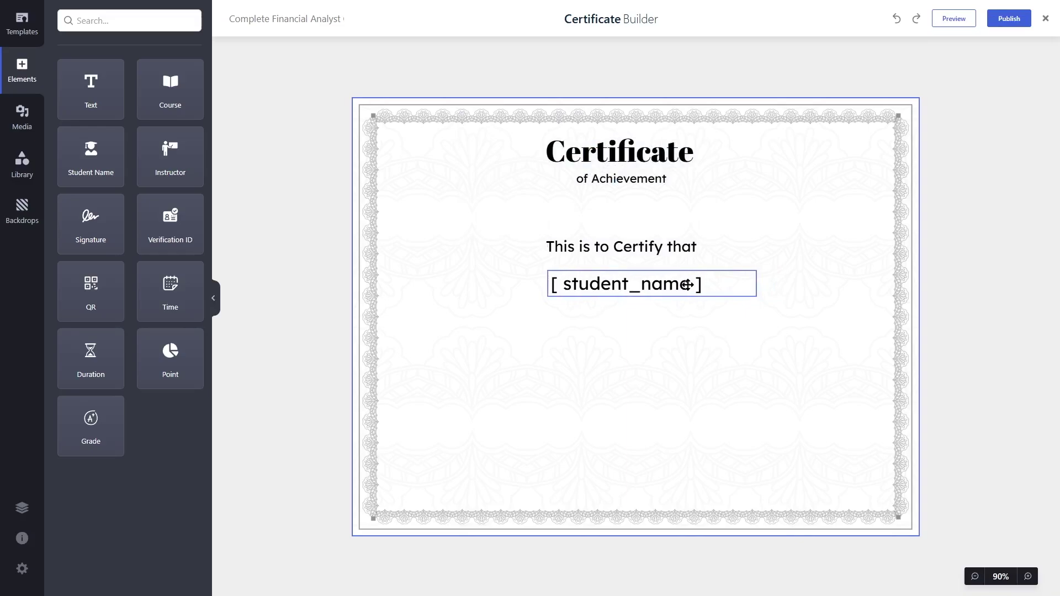
left_click(690, 285)
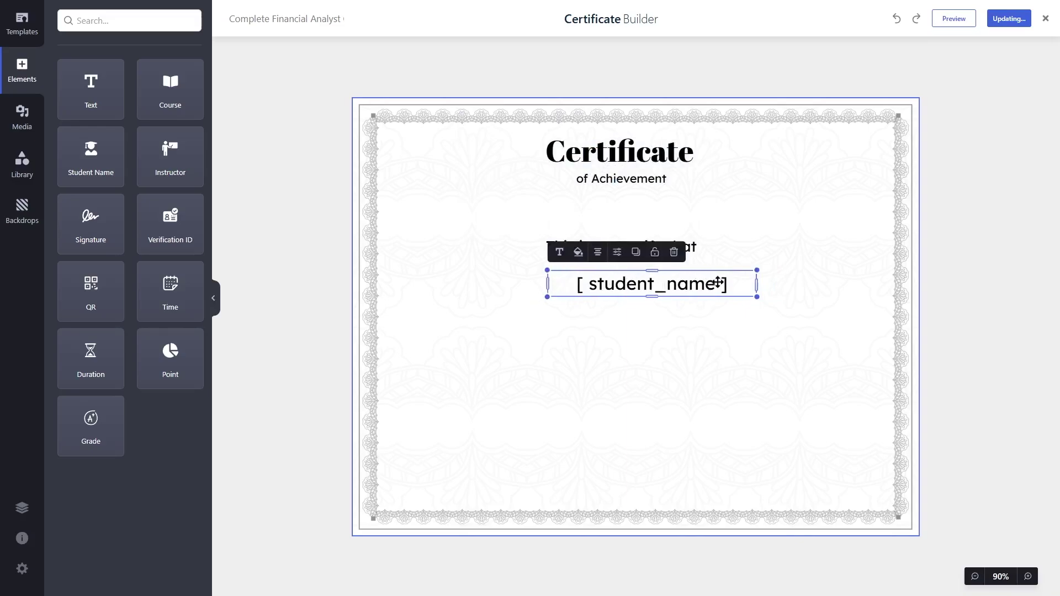
left_click_drag(697, 287, 665, 289)
left_click(590, 325)
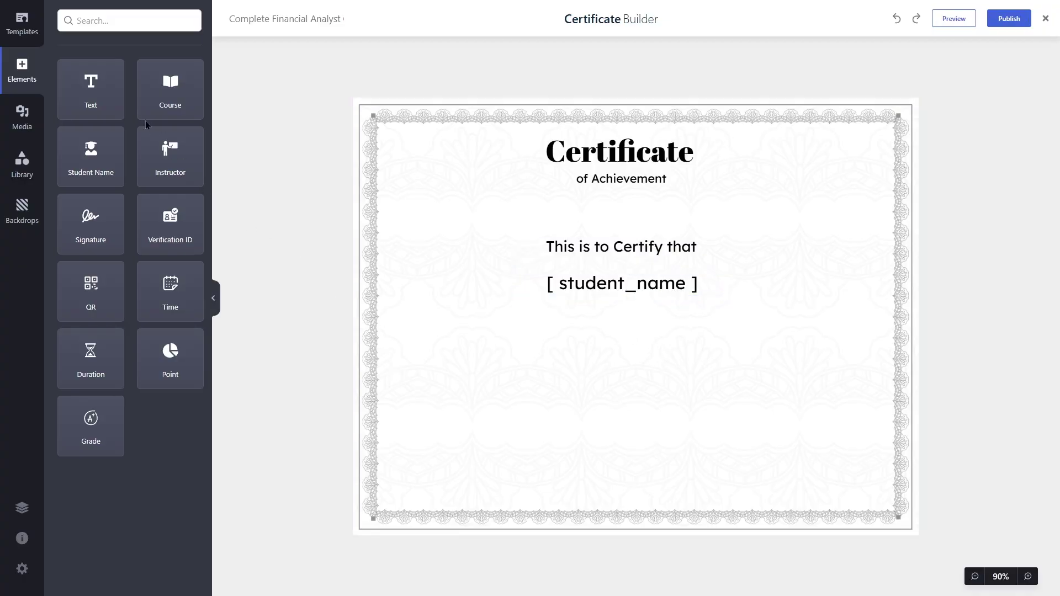
- Add a course-completion text line at size 18 below the name, widened to fit one line
left_click(113, 93)
left_click(643, 321)
type("course")
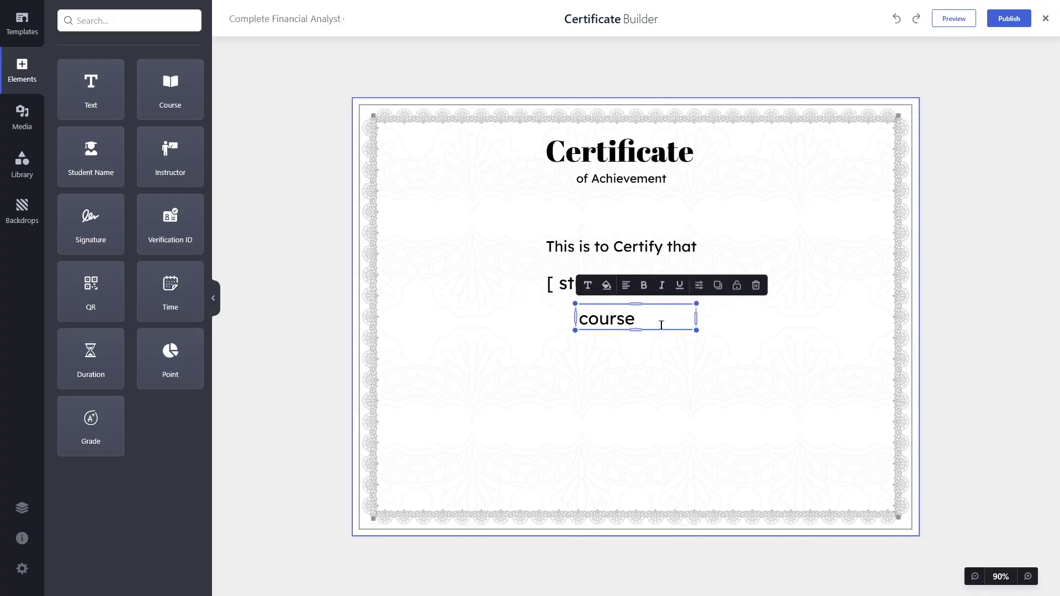
left_click(587, 285)
left_click(694, 173)
scroll(691, 221, "down", 2)
left_click(685, 220)
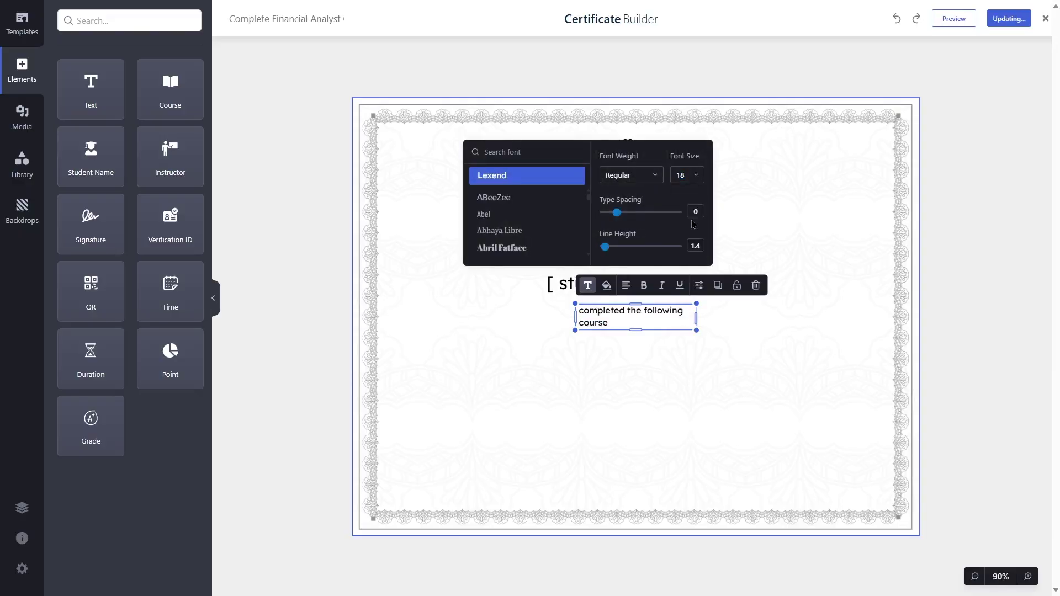
left_click(677, 349)
left_click_drag(576, 317, 535, 317)
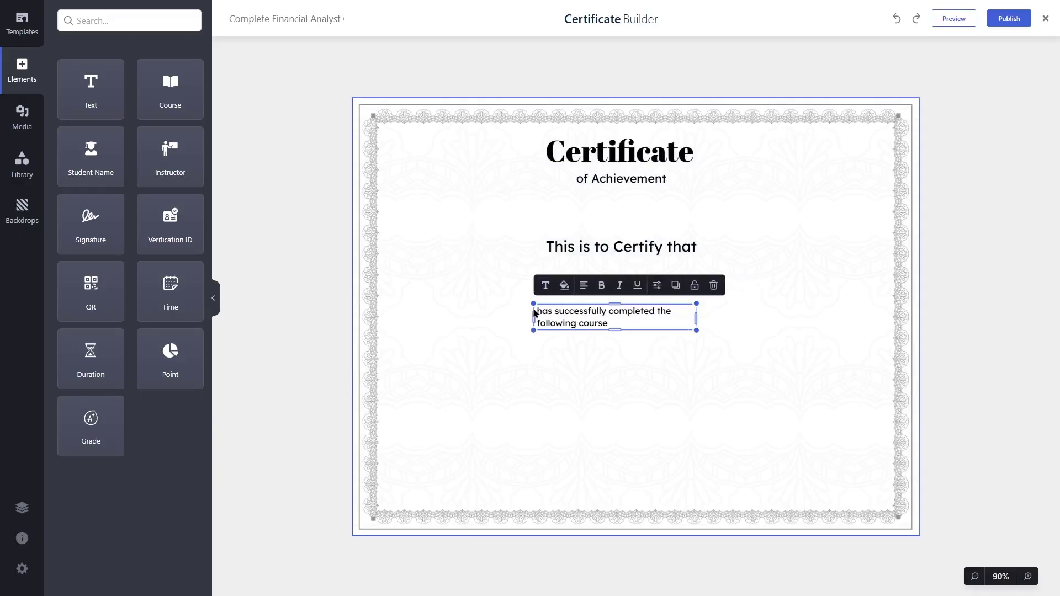
left_click(714, 323)
left_click(697, 317)
left_click_drag(696, 315, 761, 315)
left_click(756, 252)
- Shrink 'This is to Certify that' to size 18 and recentre both lines around the name
left_click(659, 246)
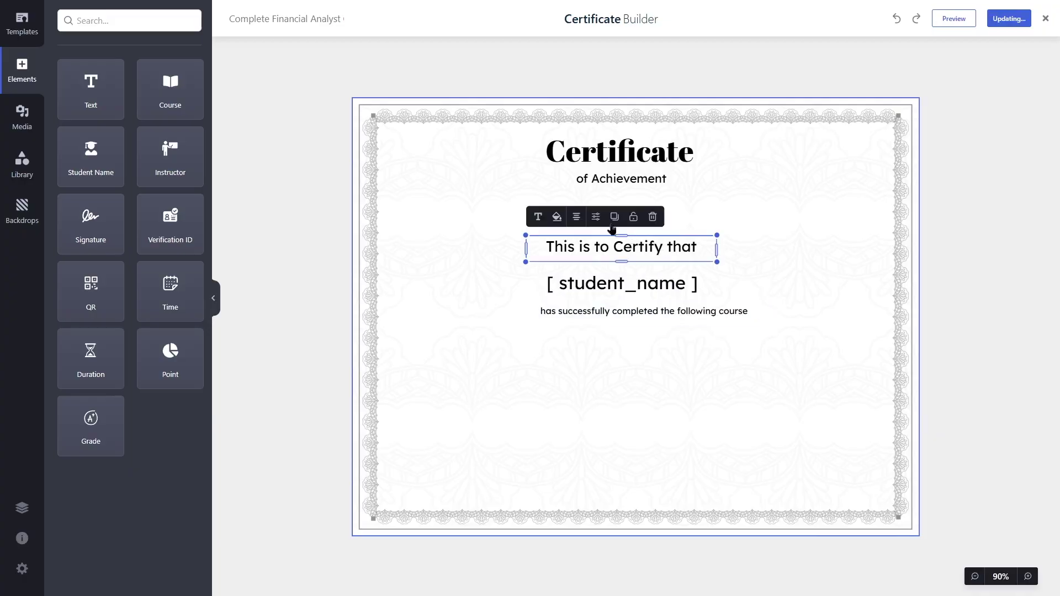
left_click(538, 217)
left_click(649, 111)
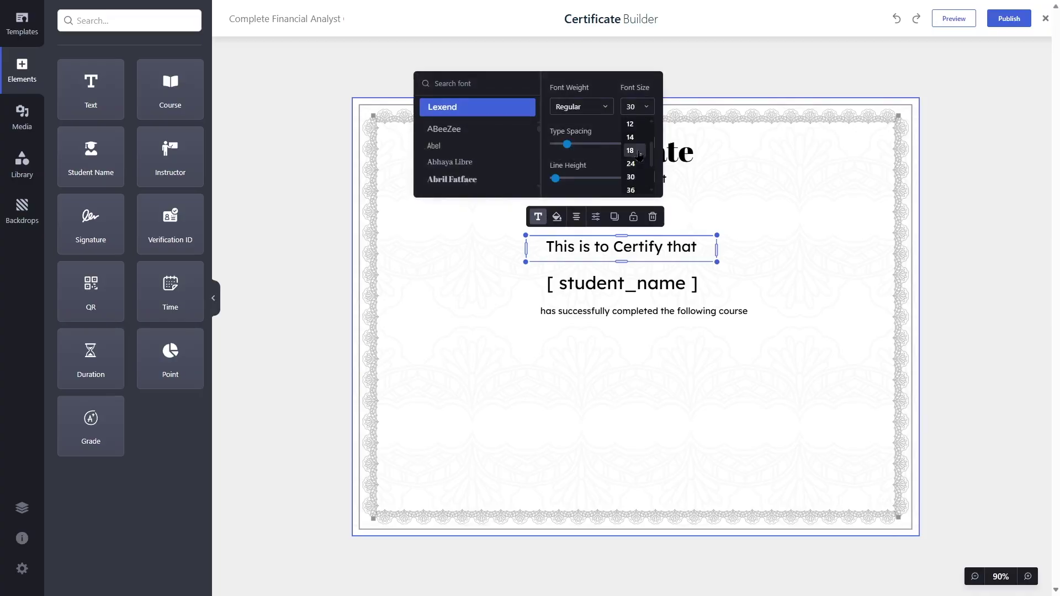
left_click(640, 152)
left_click(652, 246)
left_click_drag(663, 246, 657, 256)
left_click(723, 361)
left_click_drag(685, 317, 664, 321)
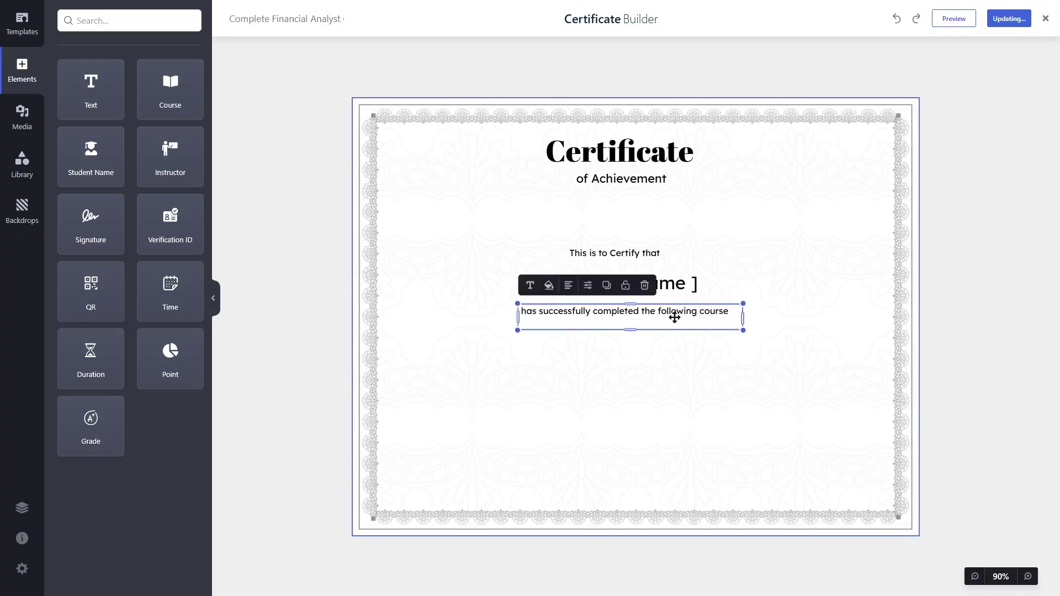
left_click(650, 351)
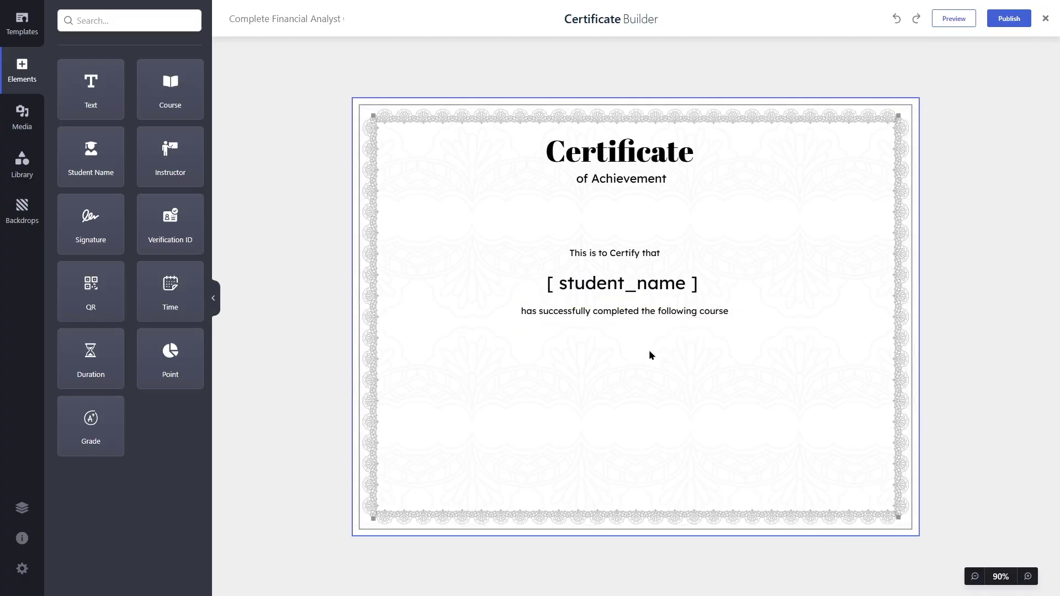
- Add a [ course_title ] placeholder below the completion line, initially at size 30
left_click_drag(172, 93, 633, 353)
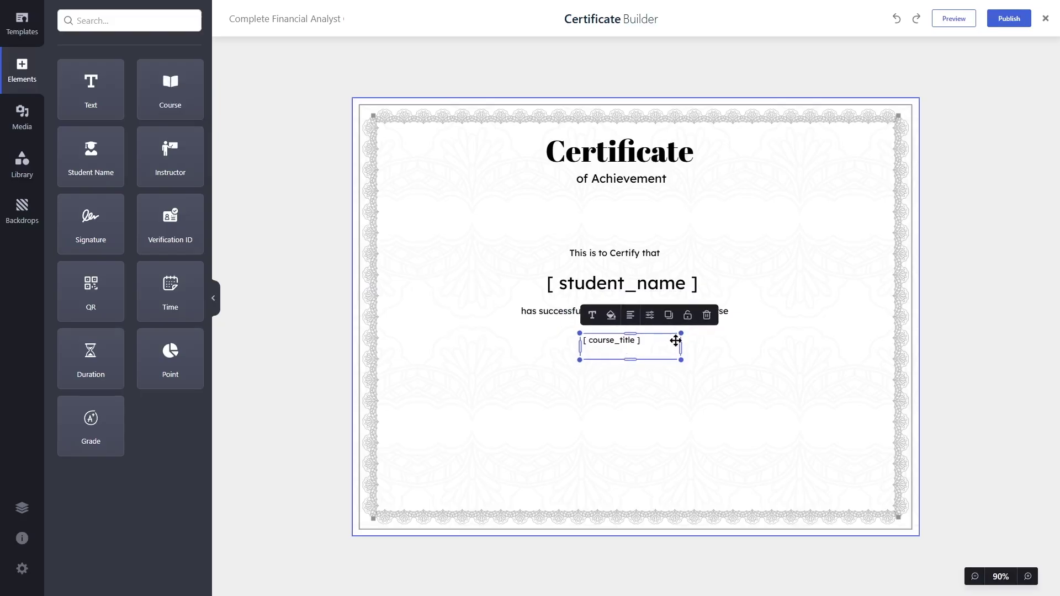
left_click(593, 316)
left_click(653, 160)
scroll(635, 227, "down", 2)
left_click(643, 249)
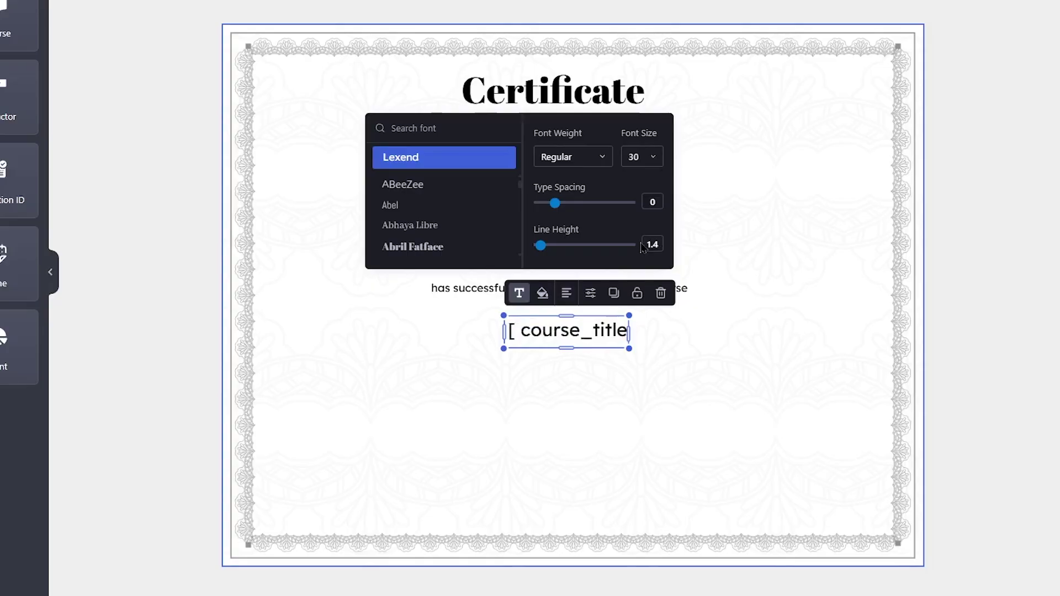
left_click(694, 368)
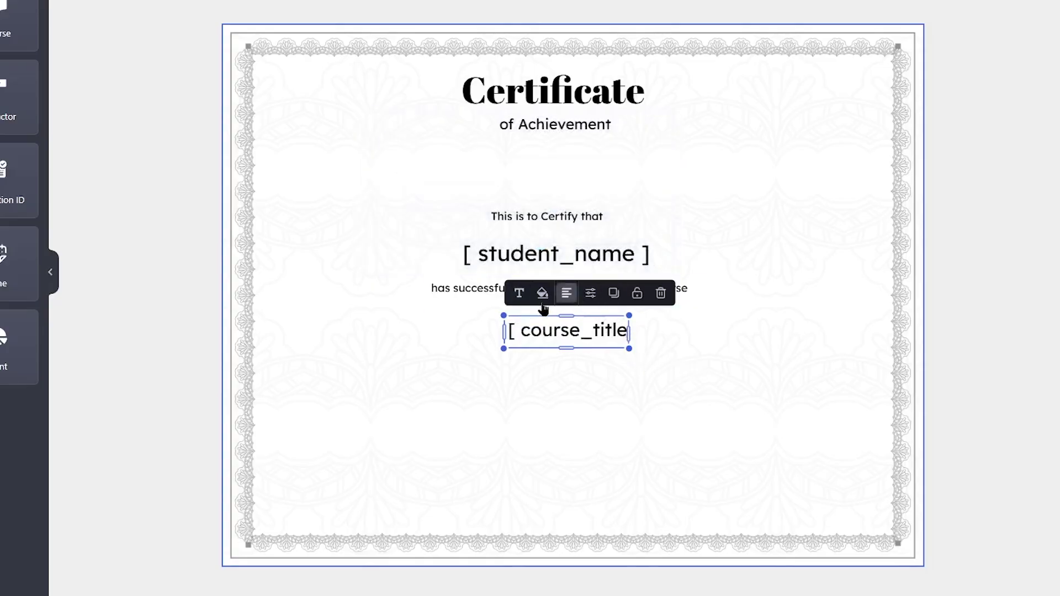
- Change the course title to size 24, widen its box on both sides and centre it
left_click(519, 293)
left_click(654, 161)
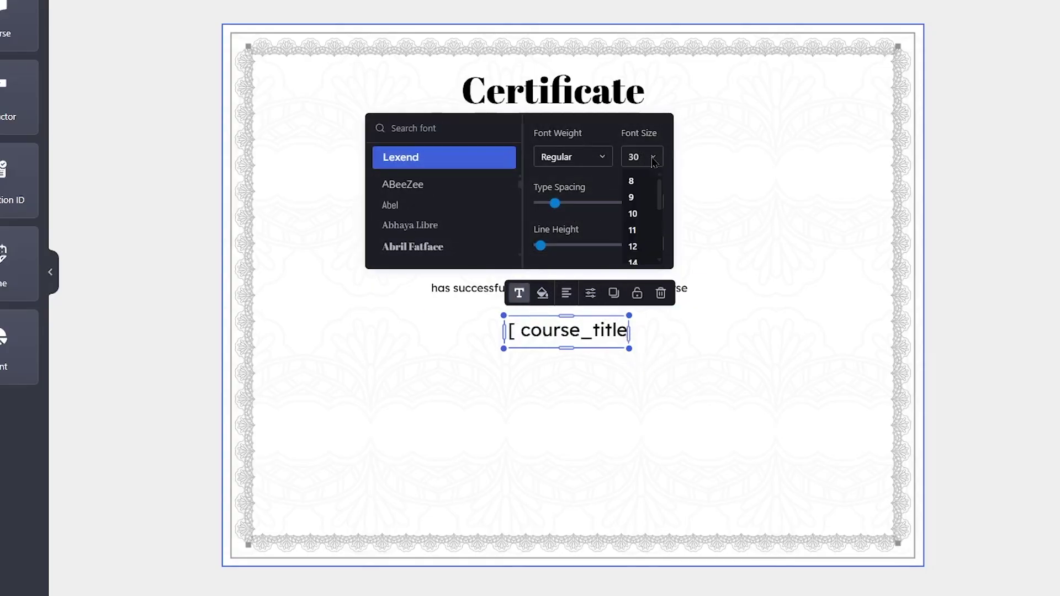
scroll(639, 241, "down", 2)
left_click(643, 231)
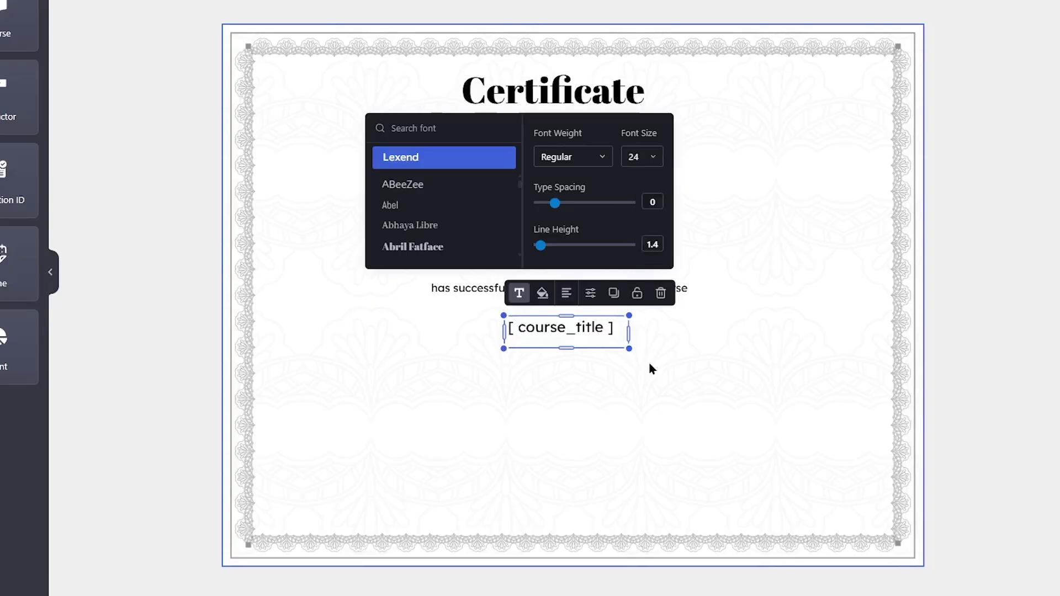
left_click(648, 360)
left_click(592, 326)
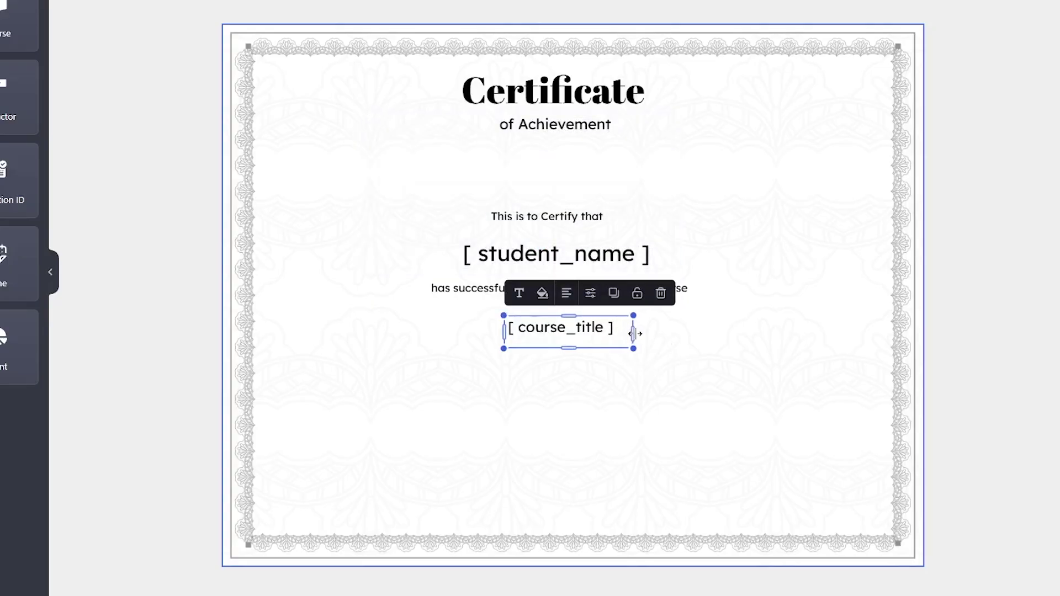
left_click_drag(629, 331, 694, 333)
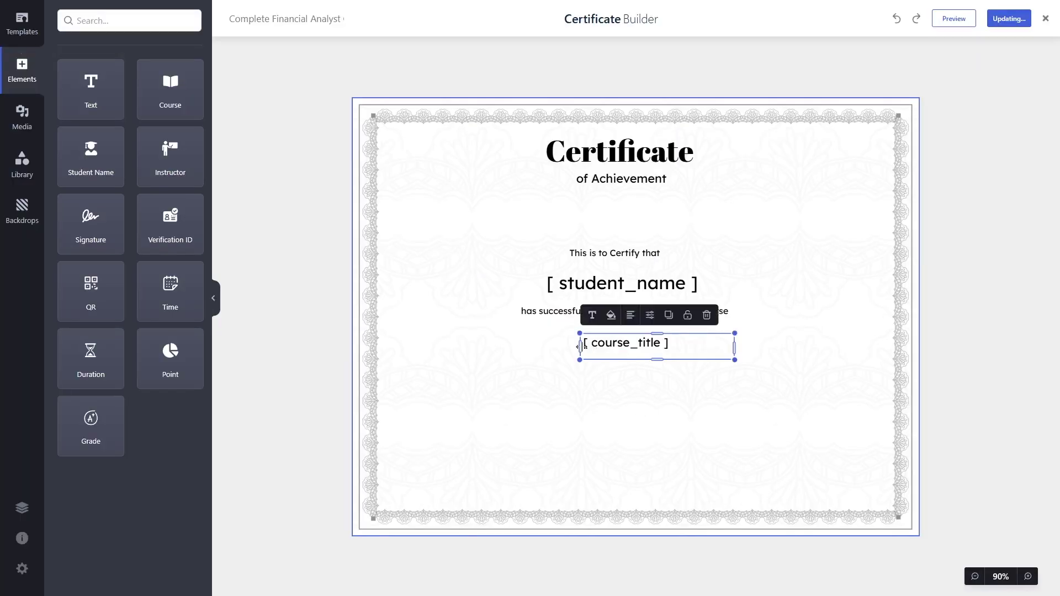
left_click_drag(580, 346, 506, 347)
left_click(556, 315)
left_click(793, 366)
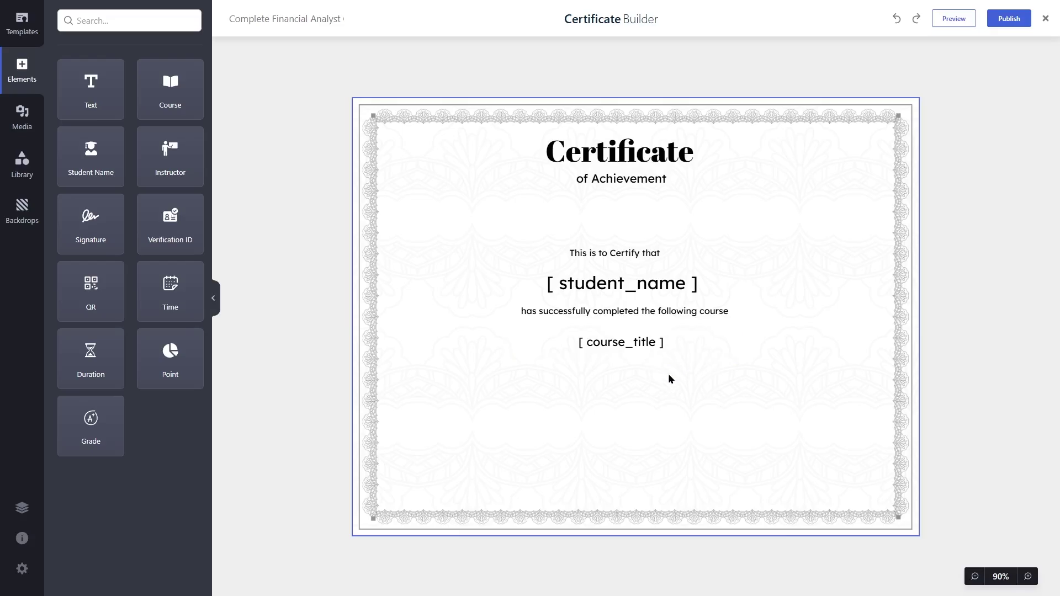
- Add an 'on' text line at size 18 below the course title
left_click_drag(82, 88, 562, 366)
double_click(638, 368)
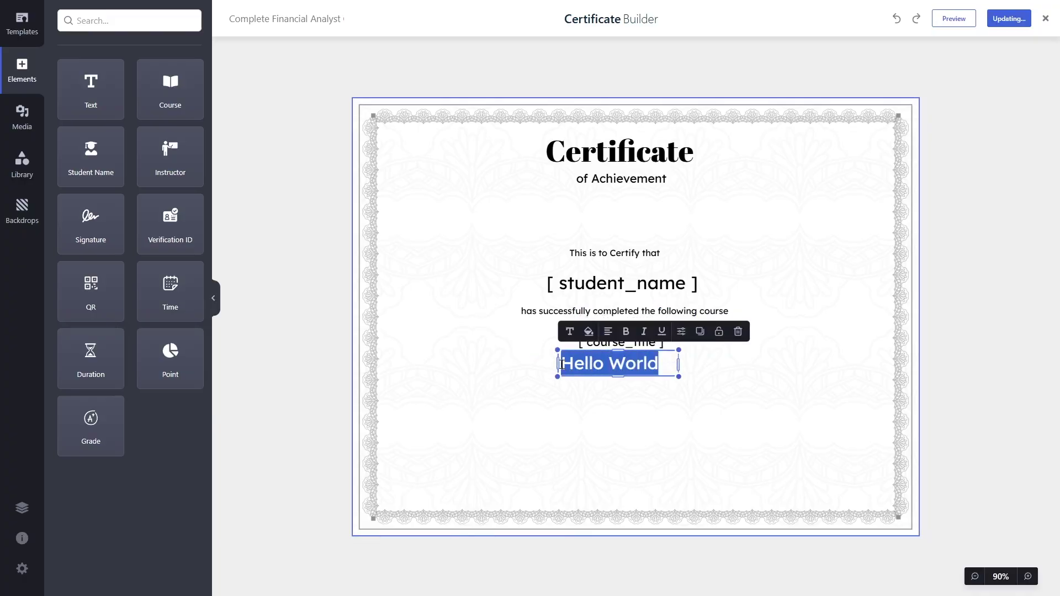
type("on")
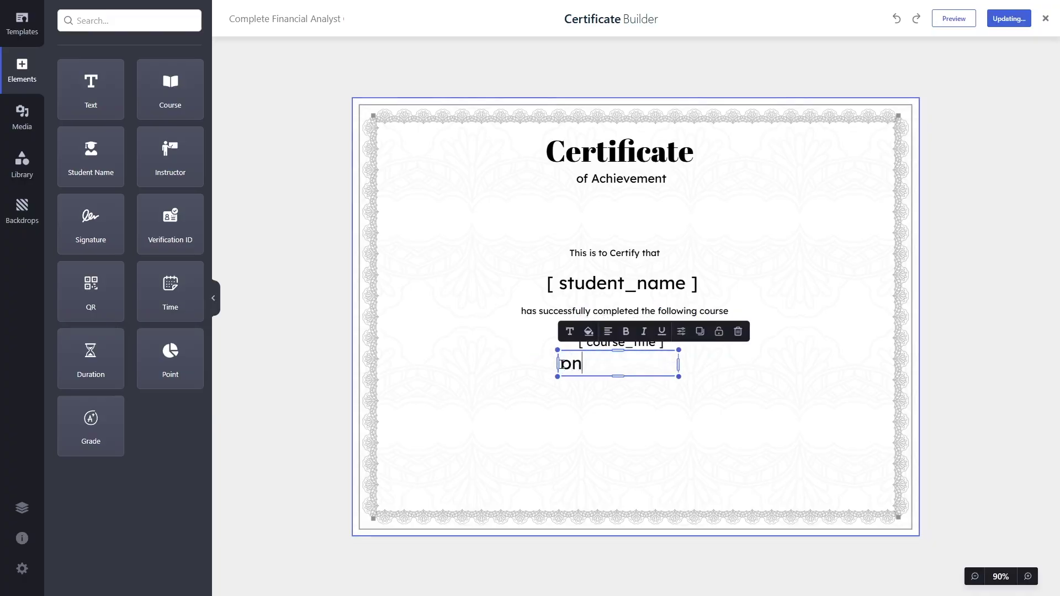
left_click(570, 332)
left_click(679, 223)
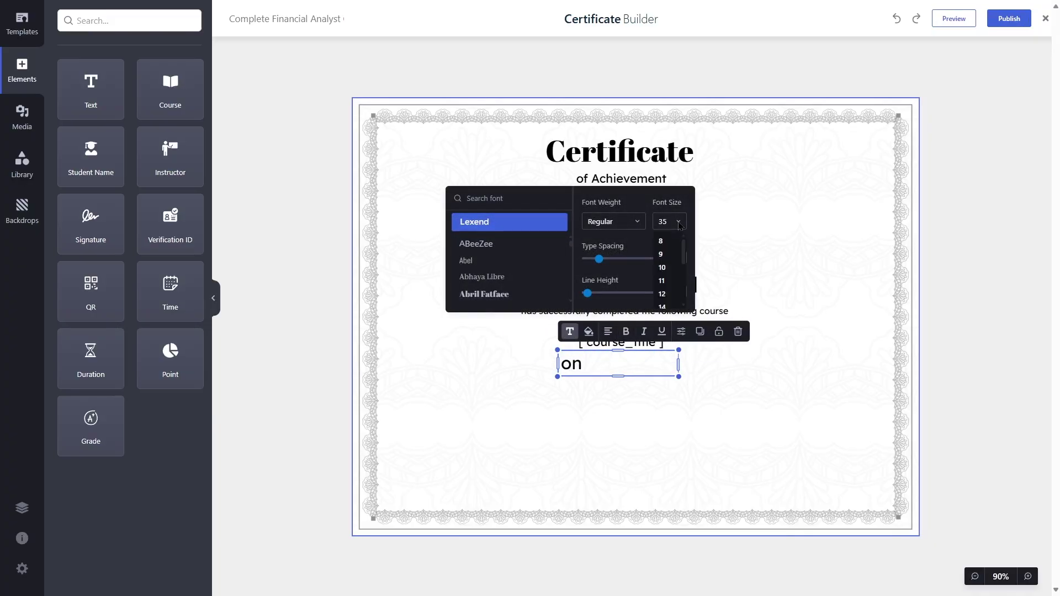
left_click(662, 266)
left_click(637, 366)
- Position 'on', place the [ time ] date placeholder beside it, and add a lower-left text box
left_click_drag(637, 367, 574, 377)
left_click(622, 379)
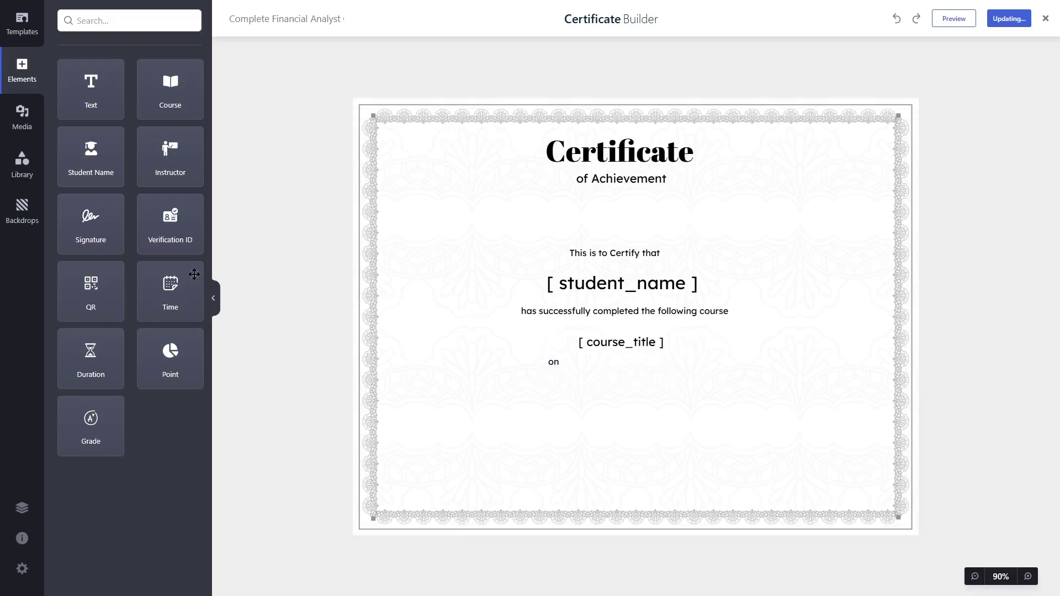
left_click_drag(182, 285, 580, 366)
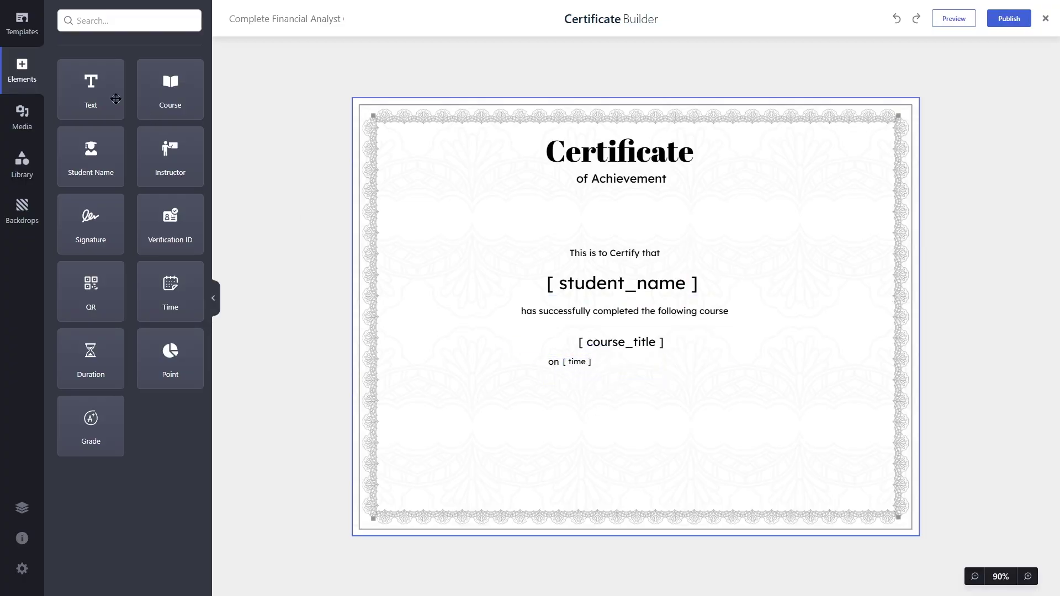
left_click_drag(102, 97, 404, 465)
- Label the lower-left text 'Certificate ID' at size 24 and drop the [ verification_id ] placeholder below it
double_click(476, 464)
type("Certificate ID")
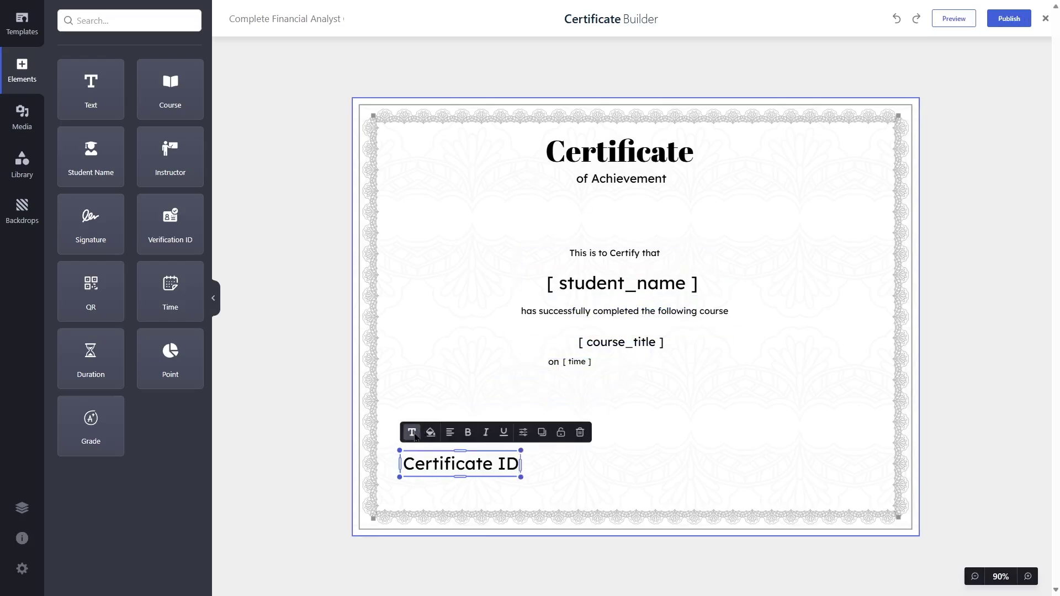
left_click(411, 433)
left_click(520, 326)
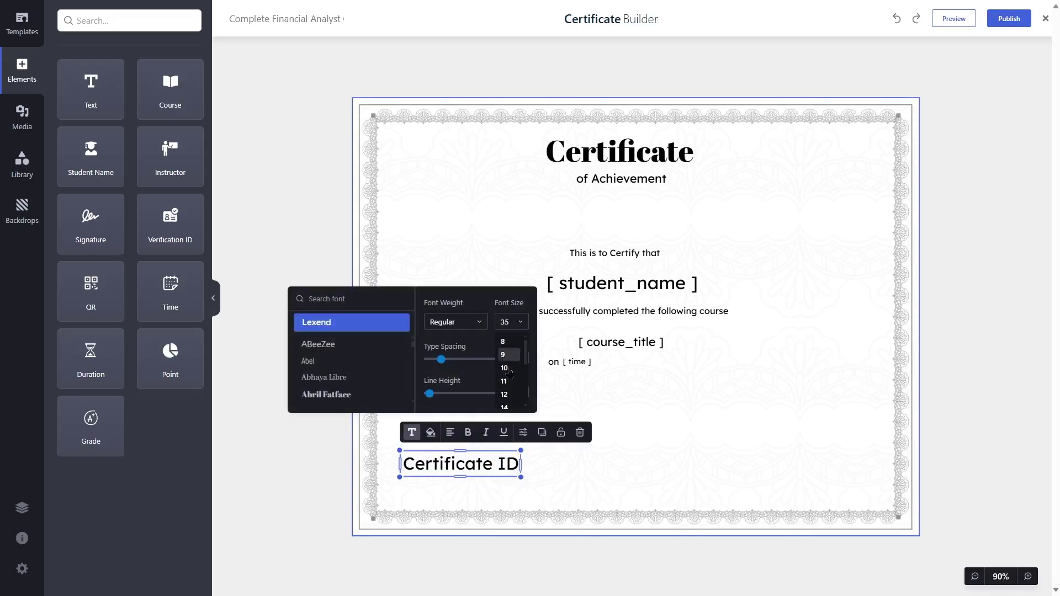
left_click(507, 378)
left_click_drag(506, 467, 499, 445)
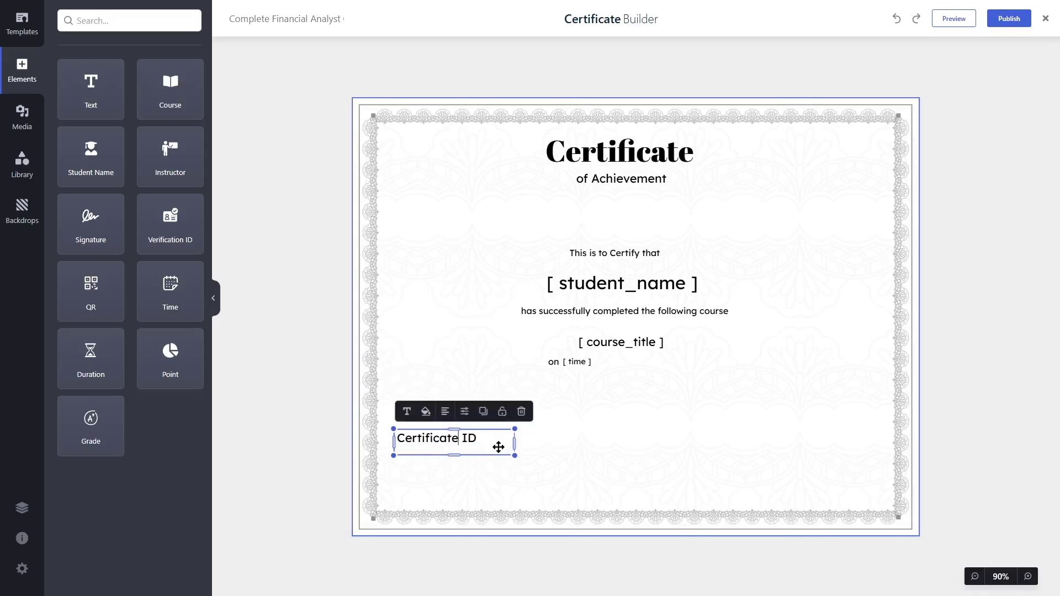
left_click_drag(170, 221, 415, 462)
left_click(667, 445)
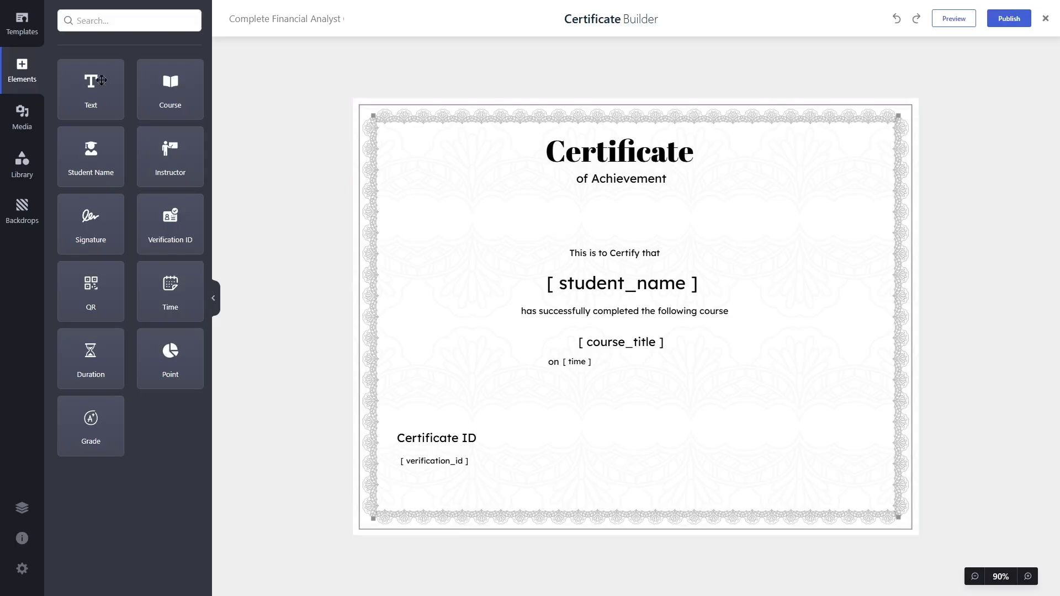
- Add an 'Authorized Signature' text label at size 24 in the lower right
left_click_drag(102, 80, 751, 442)
left_click(733, 410)
left_click(838, 303)
left_click(825, 357)
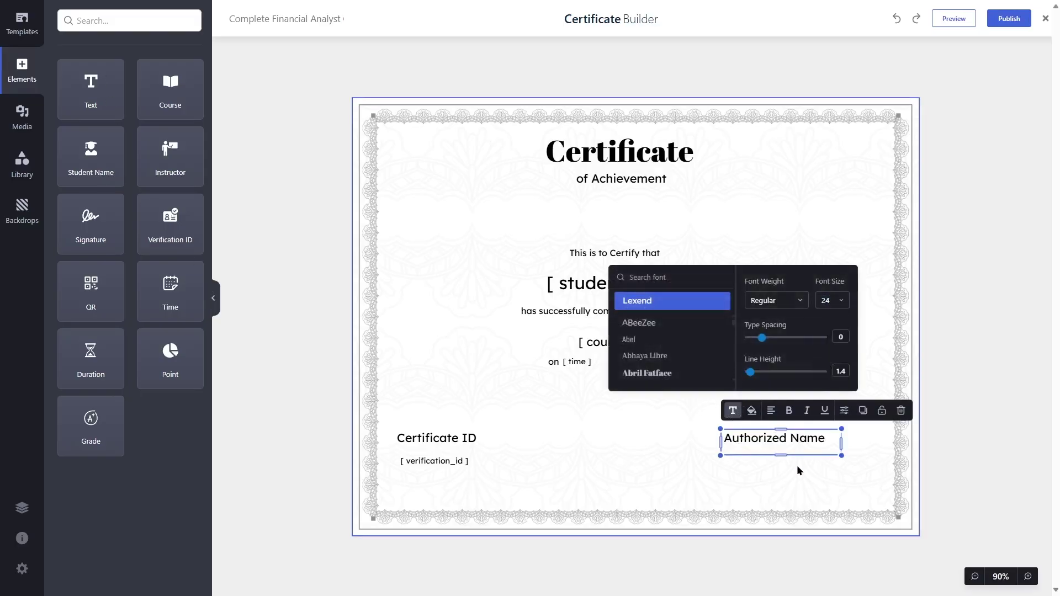
left_click(793, 450)
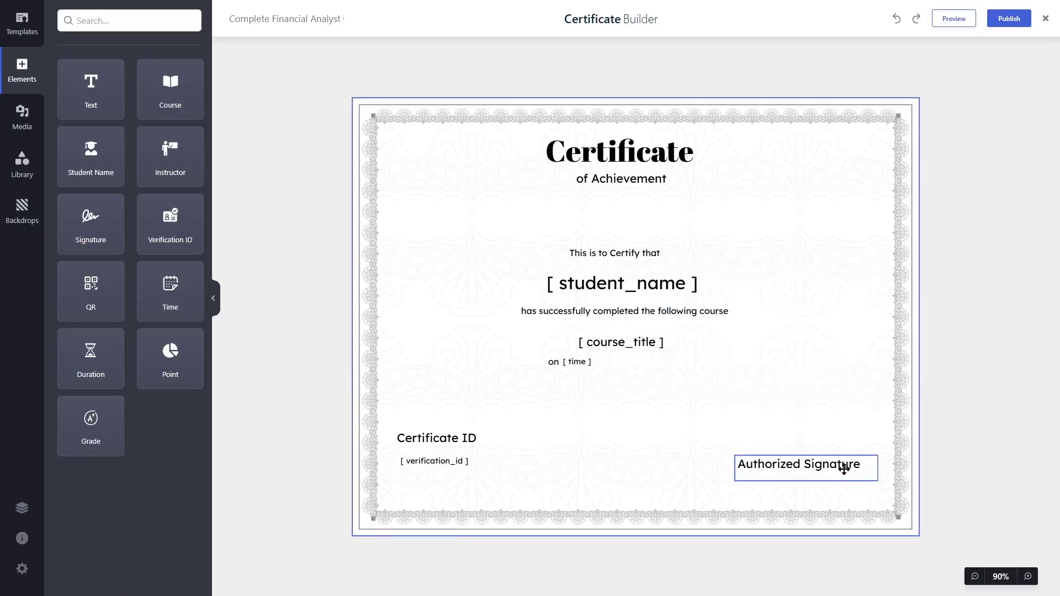
left_click_drag(845, 469, 842, 477)
- Place a signature image placeholder above the label and publish the certificate
mouse_move(92, 223)
left_mouse_down()
mouse_move(637, 301)
mouse_move(743, 404)
mouse_move(796, 443)
mouse_move(814, 439)
left_mouse_up()
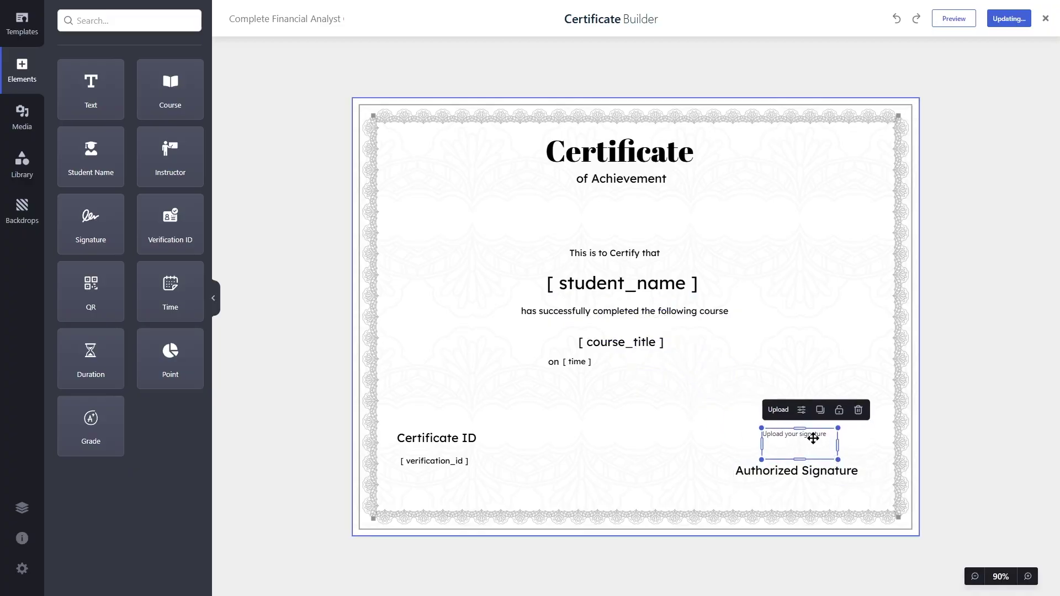
left_click(778, 410)
key("Escape")
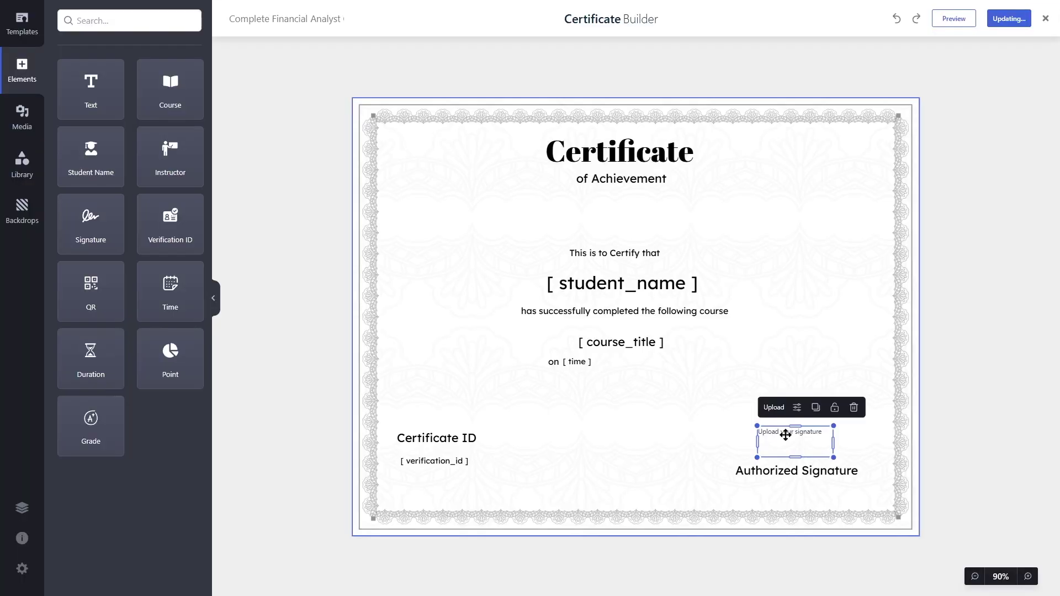
left_click_drag(779, 442, 773, 440)
left_click(649, 466)
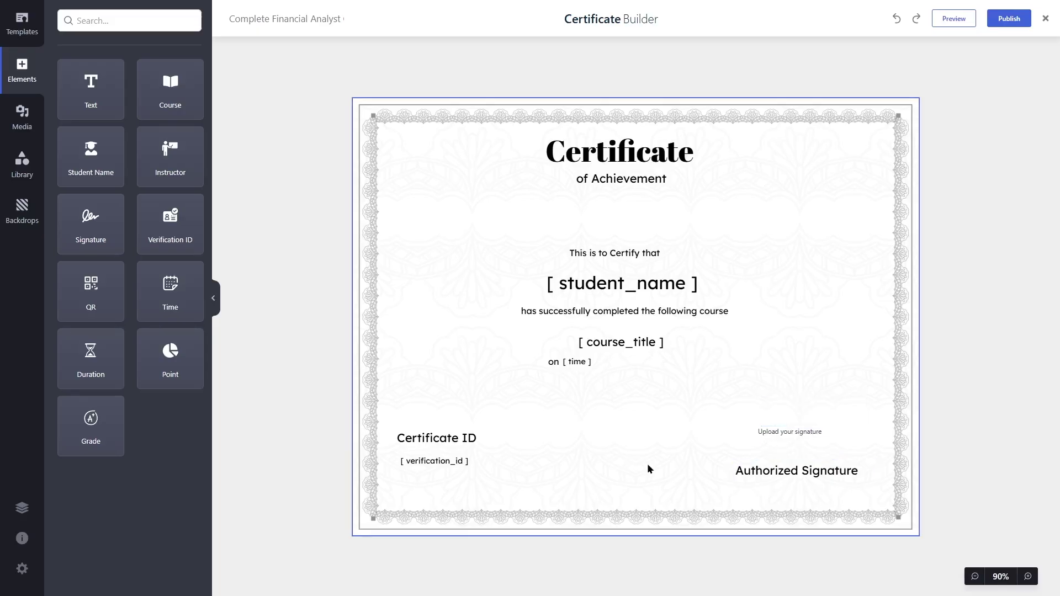
left_click_drag(105, 334, 582, 335)
left_click(1001, 20)
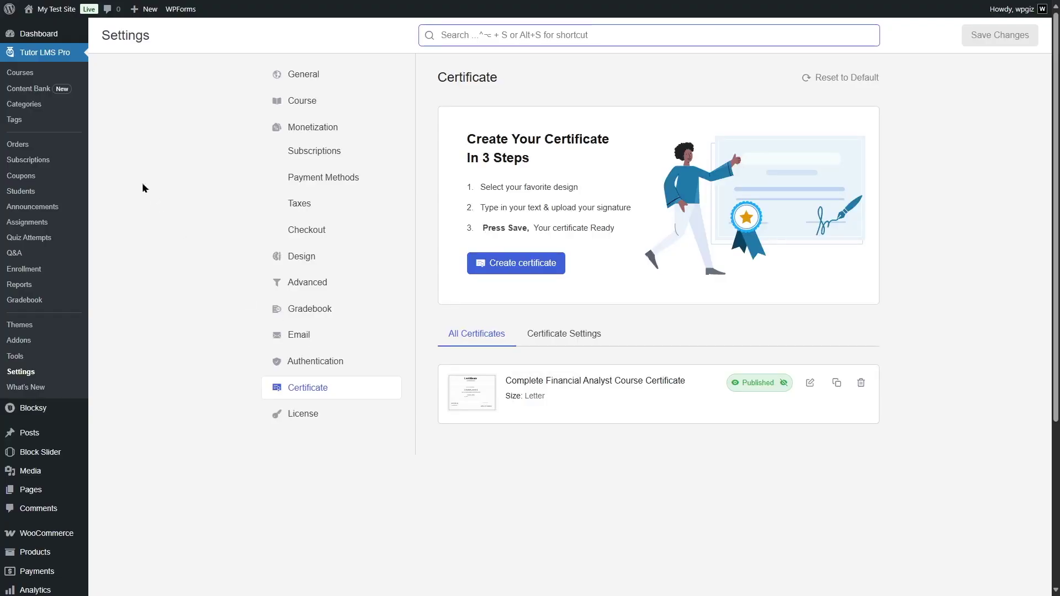
- Open the Complete Financial Analyst Course for editing at its Additional step
left_click(37, 77)
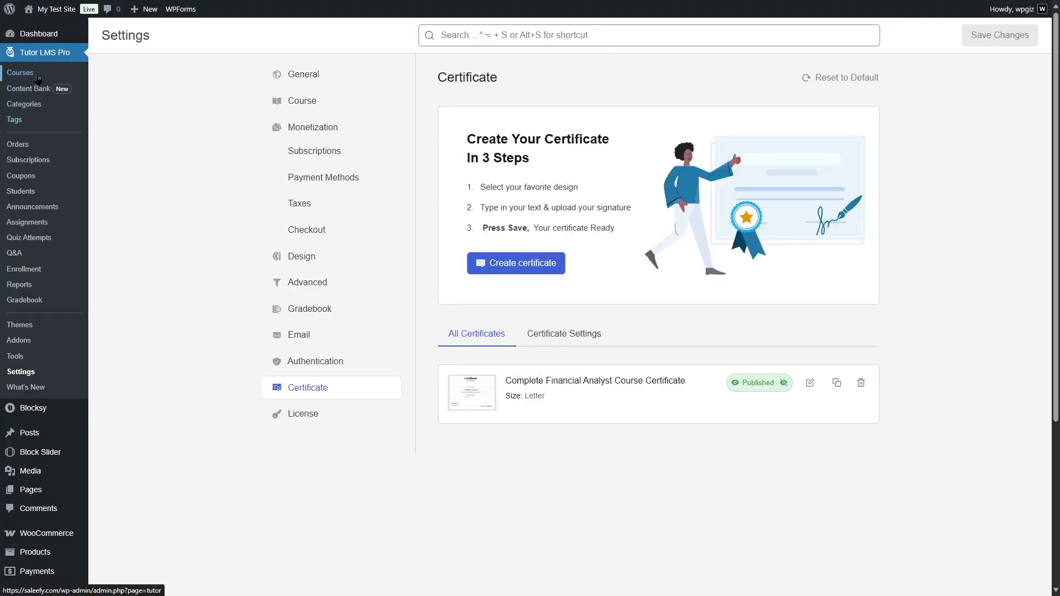
left_click(924, 297)
left_click(914, 319)
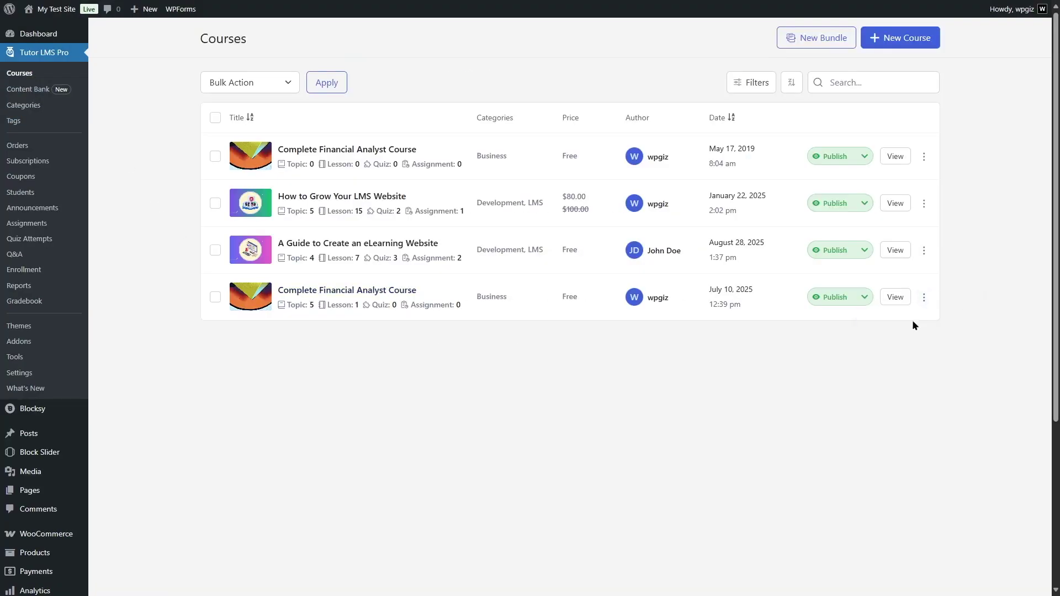
left_click(485, 36)
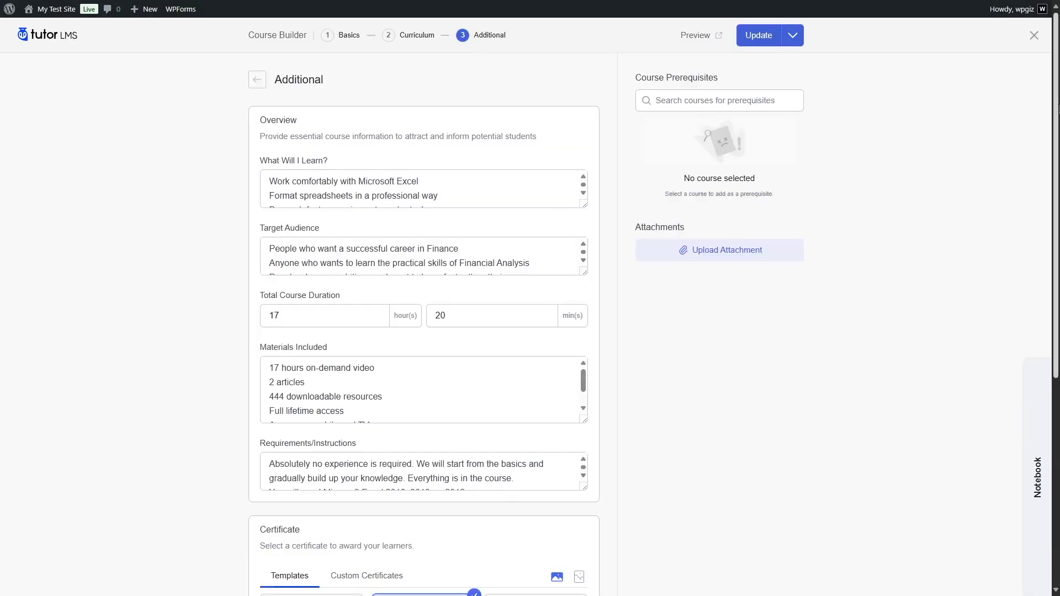
scroll(618, 350, "down", 6)
- Preview and select the custom Certificate of Achievement, then update the course
left_click(385, 237)
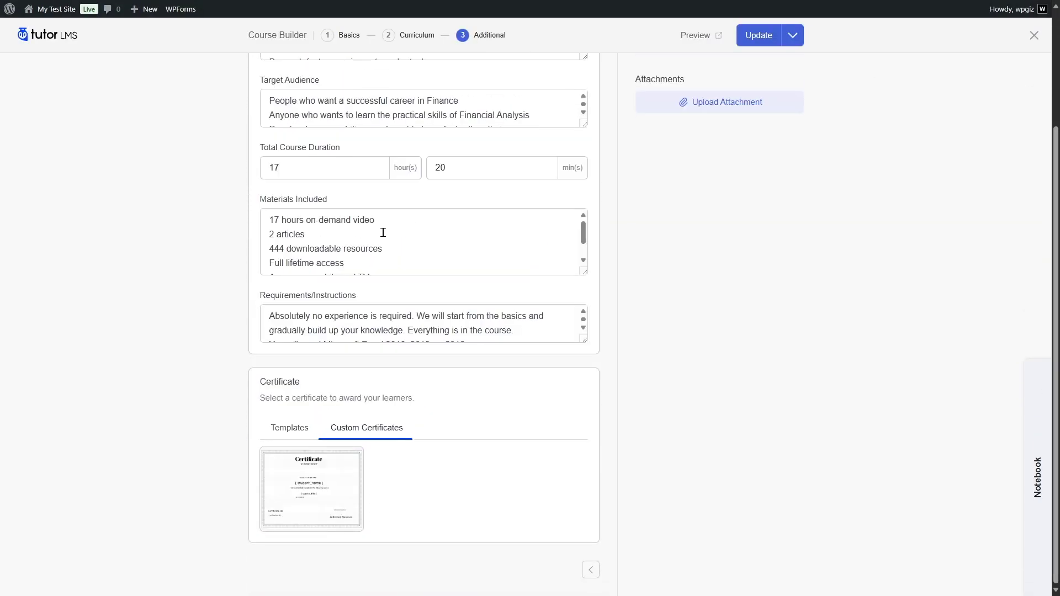
mouse_move(309, 467)
left_click(291, 518)
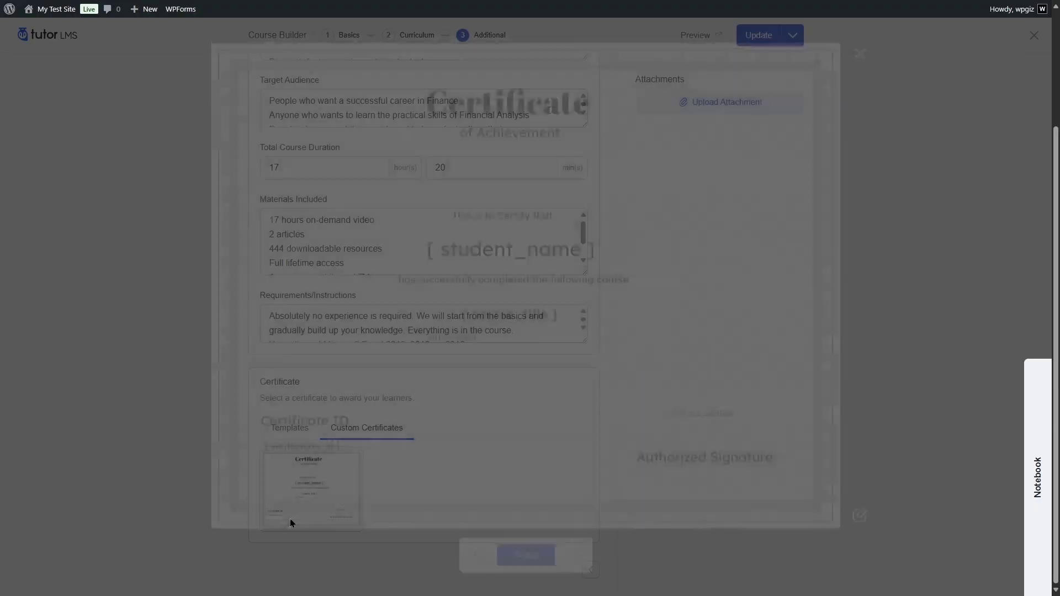
left_click(860, 44)
left_click(335, 519)
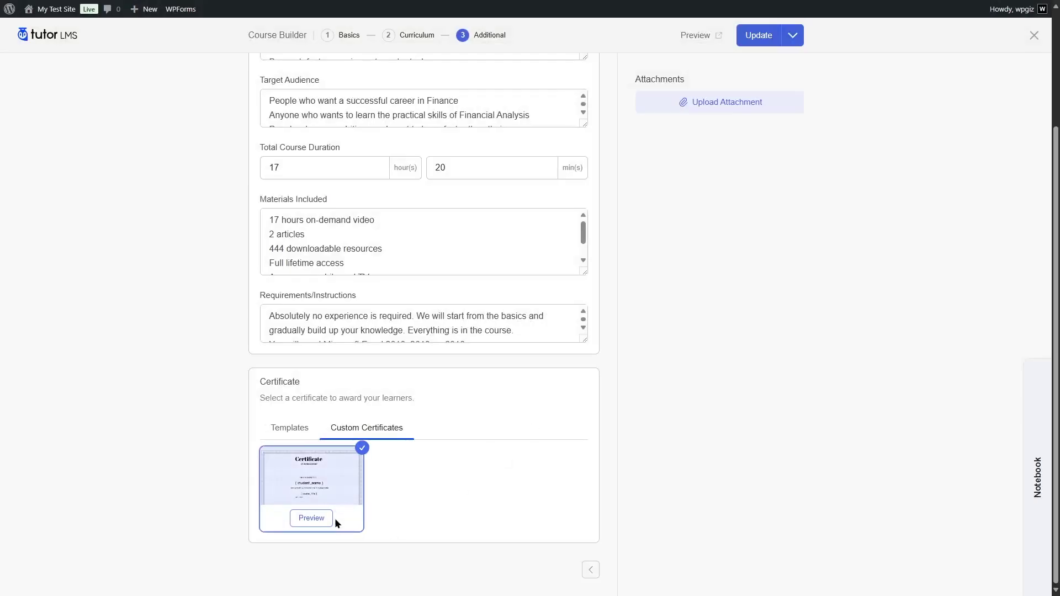
left_click(762, 35)
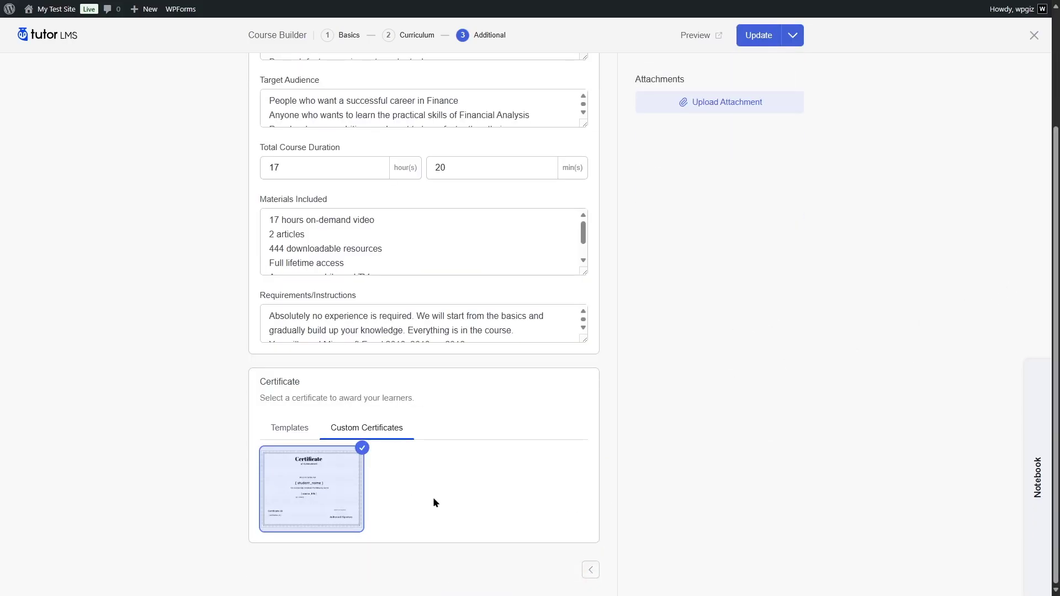
scroll(481, 502, "up", 3)
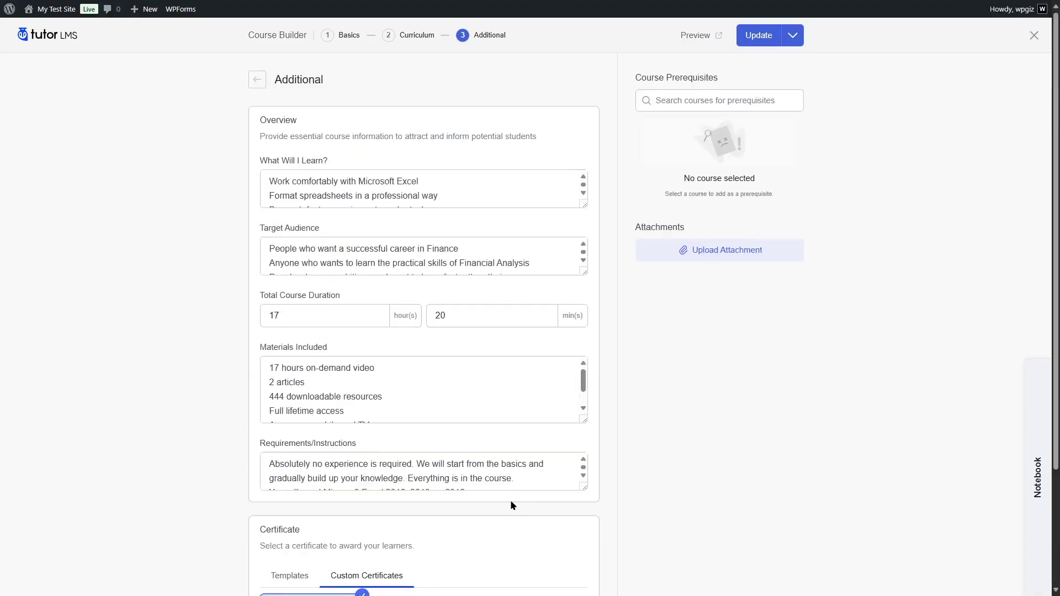
- Preview the course as a learner, mark the lesson complete, skip the rating and view the certificate
left_click(711, 34)
scroll(974, 142, "down", 10)
scroll(636, 140, "up", 3)
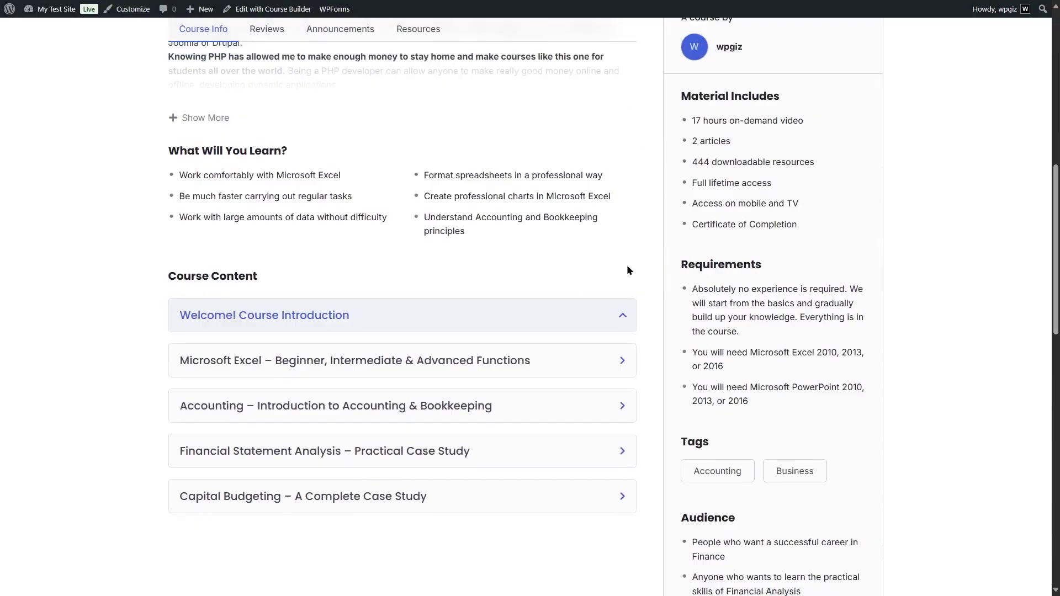
scroll(627, 270, "up", 10)
left_click(760, 297)
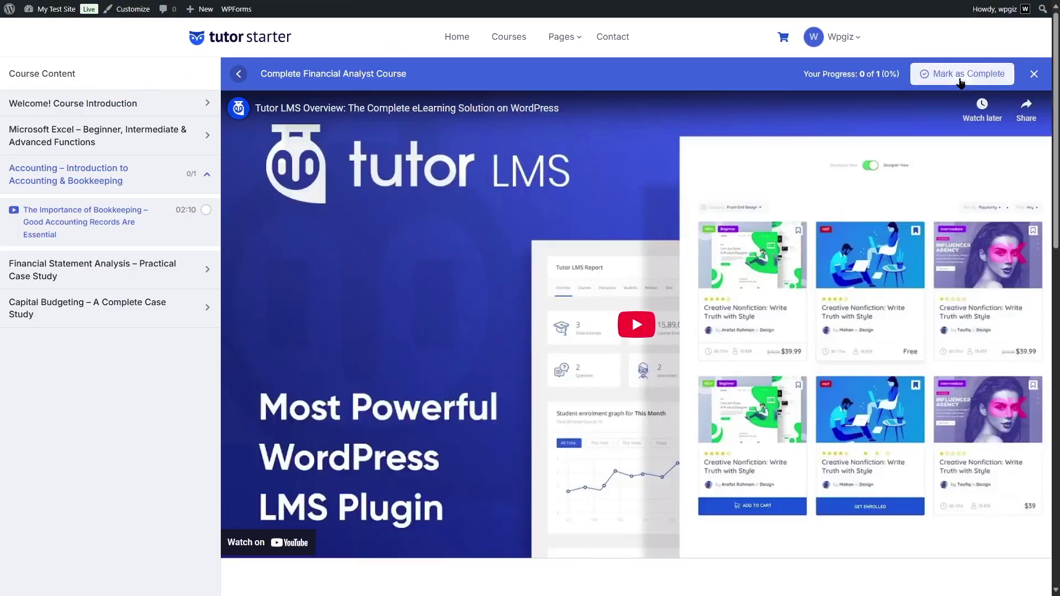
left_click(960, 77)
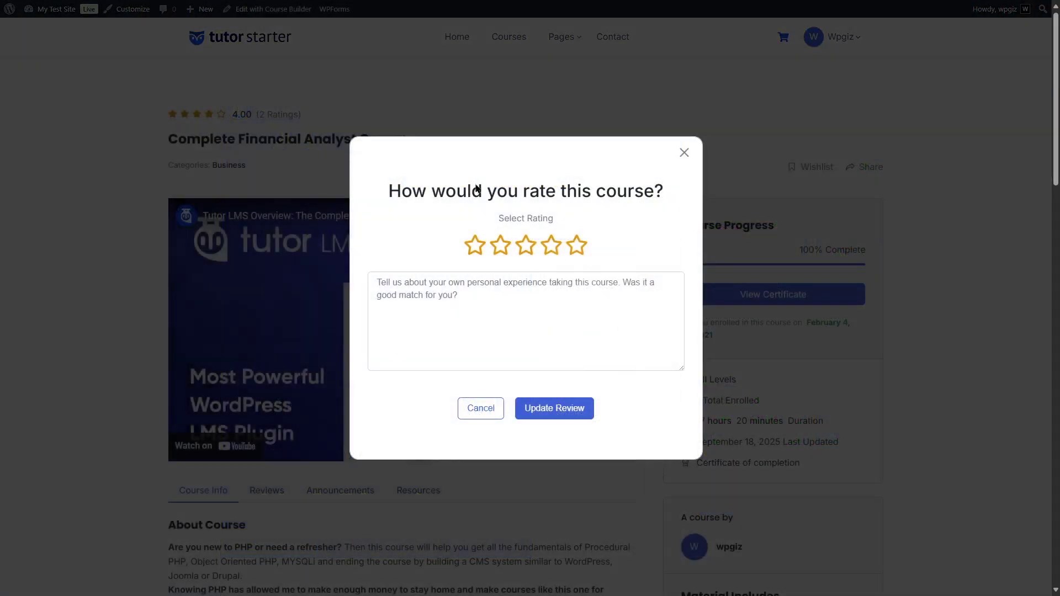
left_click(684, 155)
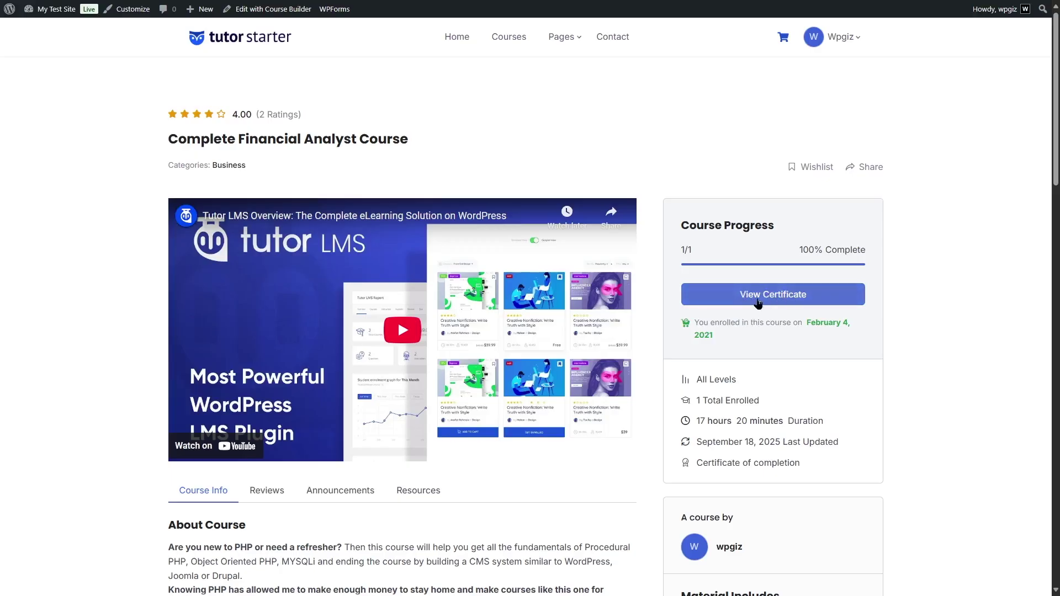
left_click(790, 300)
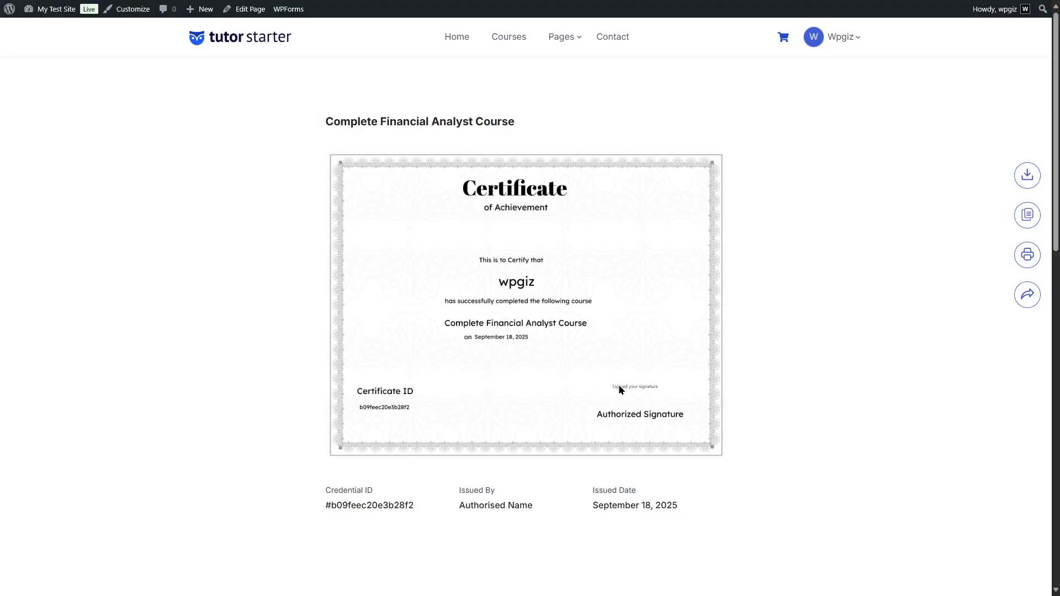
- Review the earned certificate's download, print and share options before returning to the Certificate Builder
mouse_move(1026, 181)
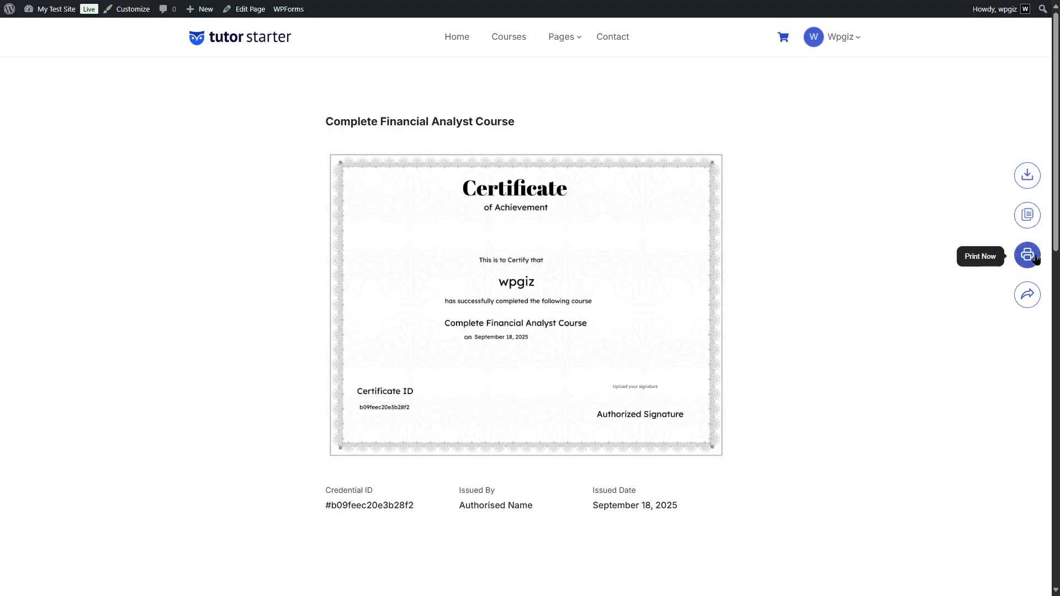
mouse_move(1029, 296)
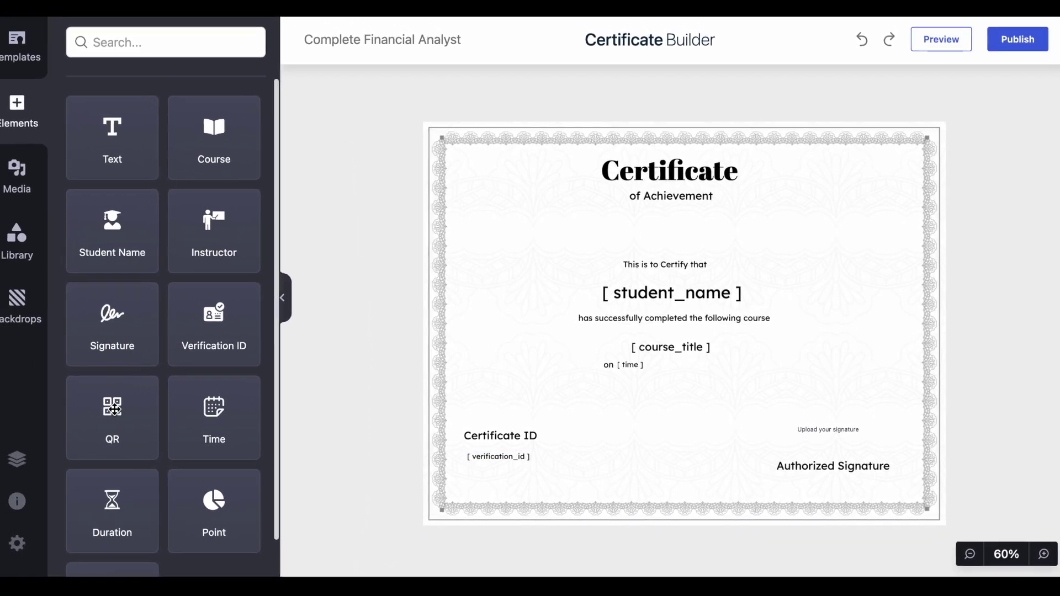
- Place a QR code between the Certificate ID and Authorized Signature, then publish the certificate
left_click_drag(114, 409, 657, 429)
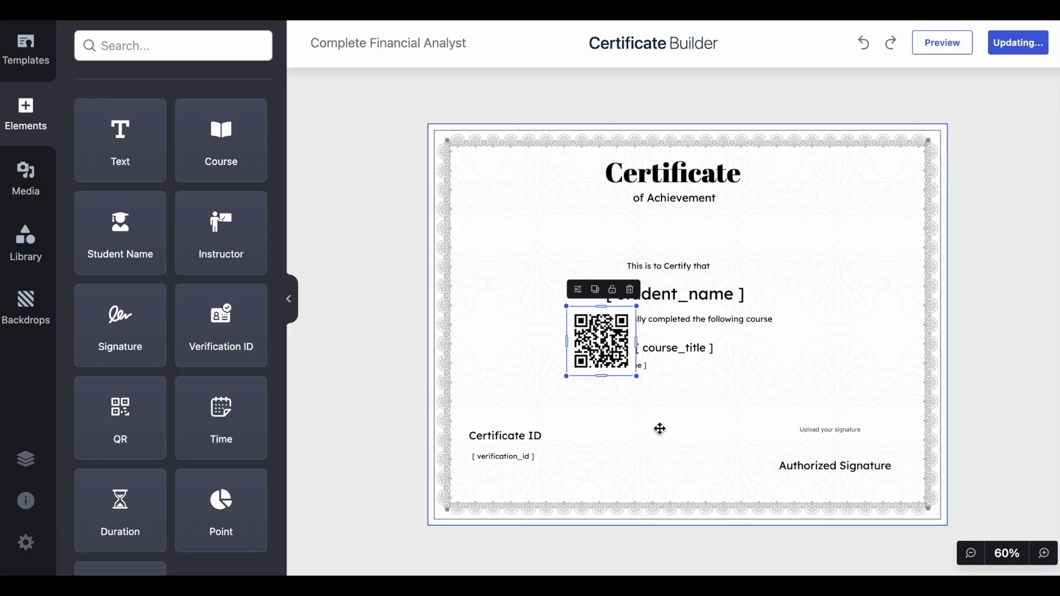
left_click_drag(604, 336, 680, 425)
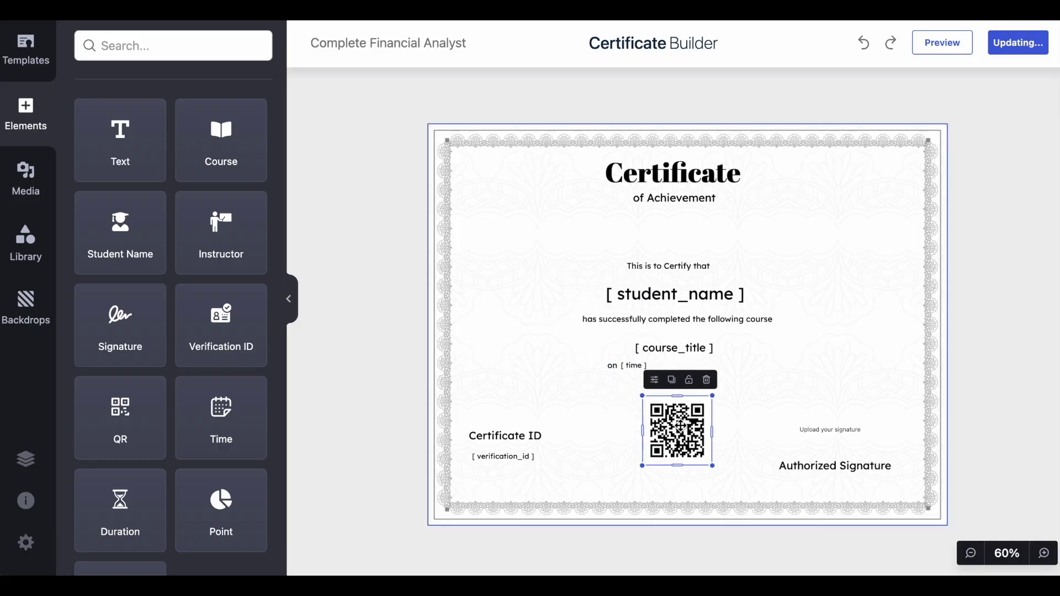
left_click(982, 424)
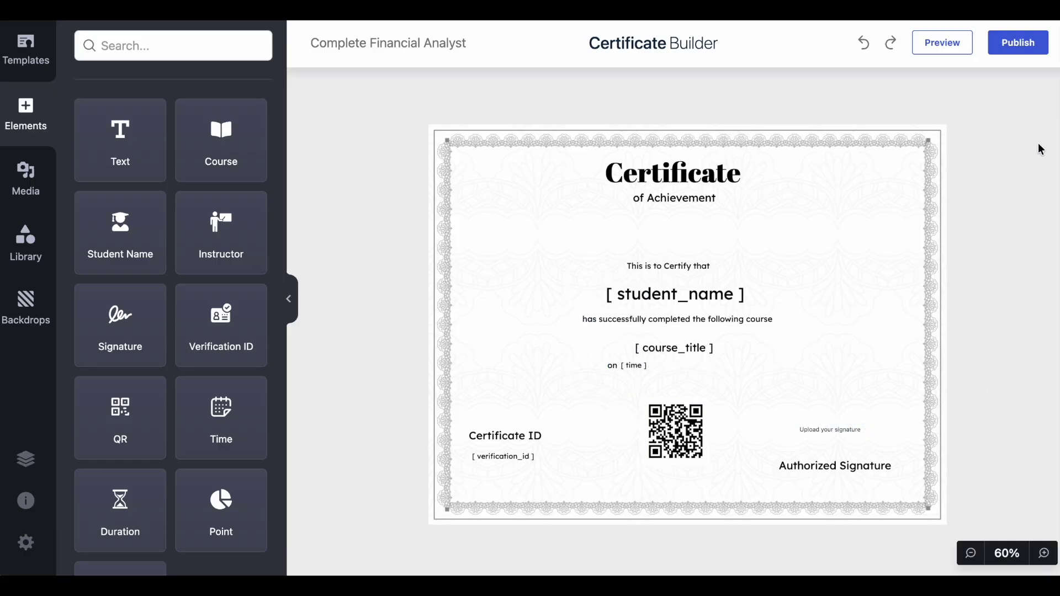
left_click(1026, 48)
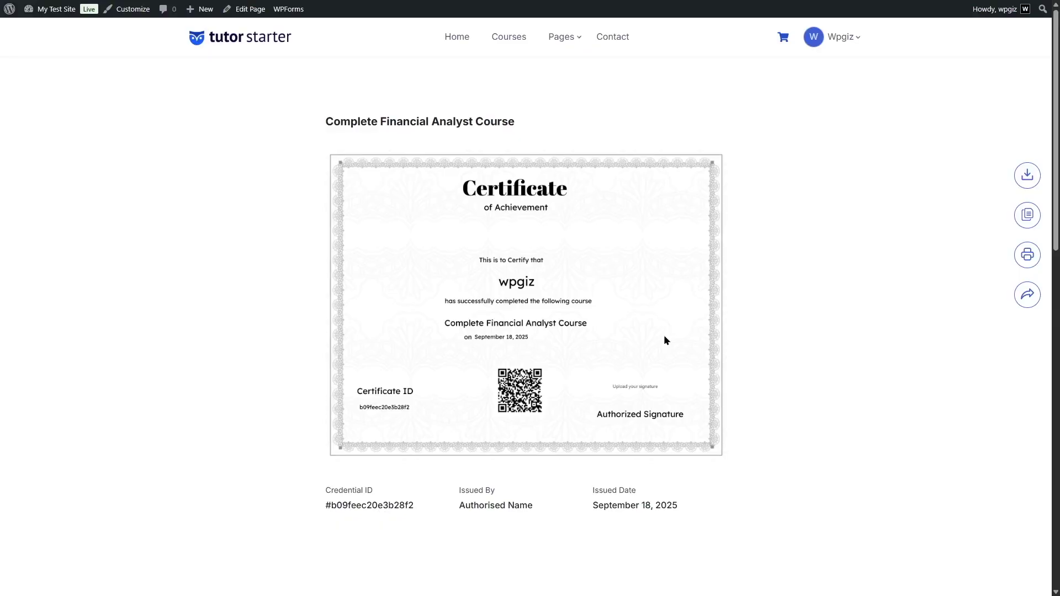
key("ctrl+shift+n")
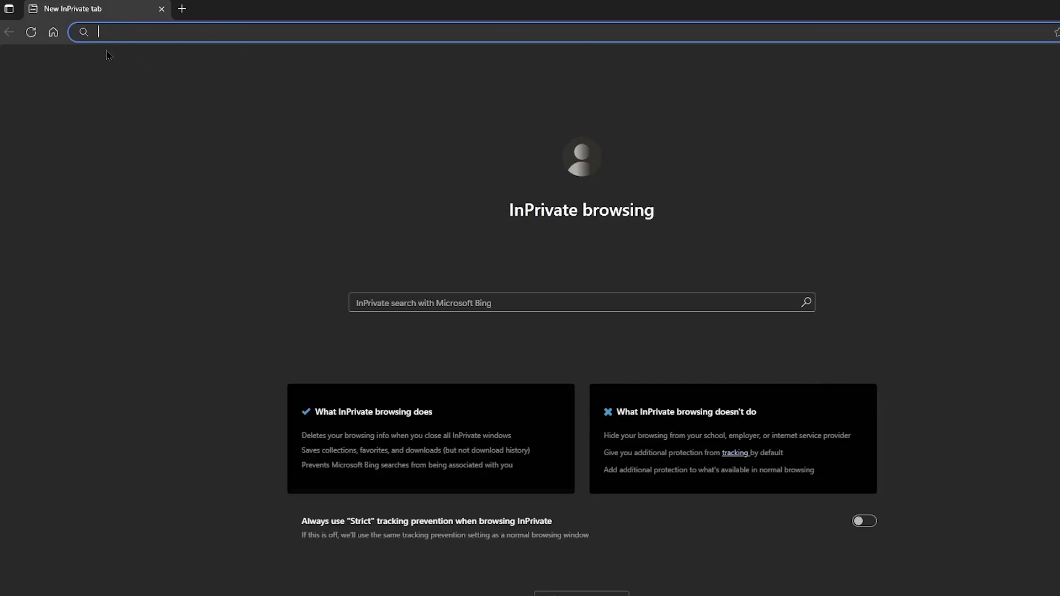
- Load the site's /tutor-certificate/?cert_hash= URL with the certificate ID in the private window
type("https://saleefy.com")
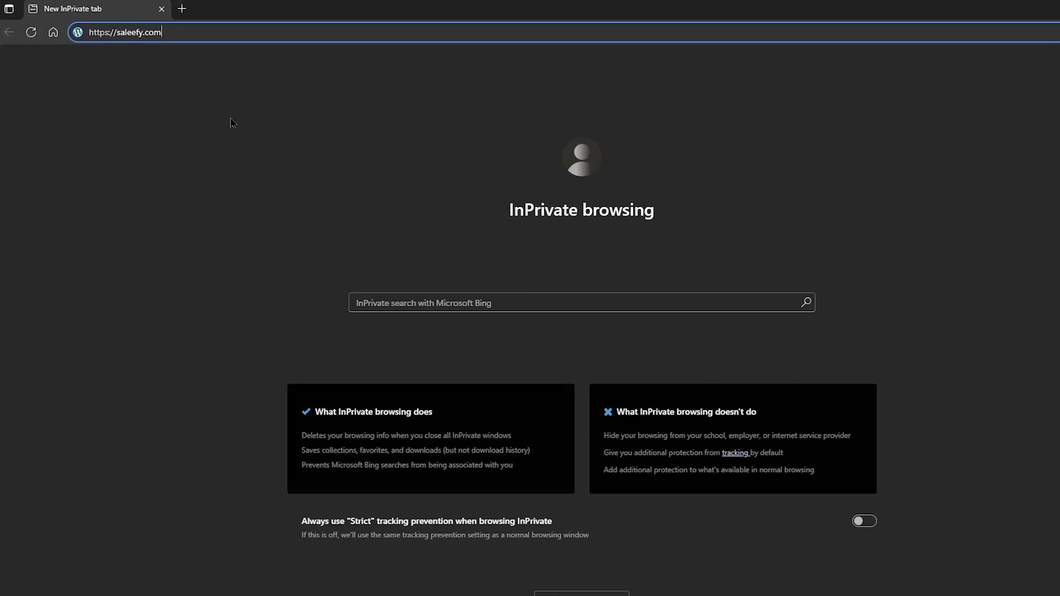
type("/")
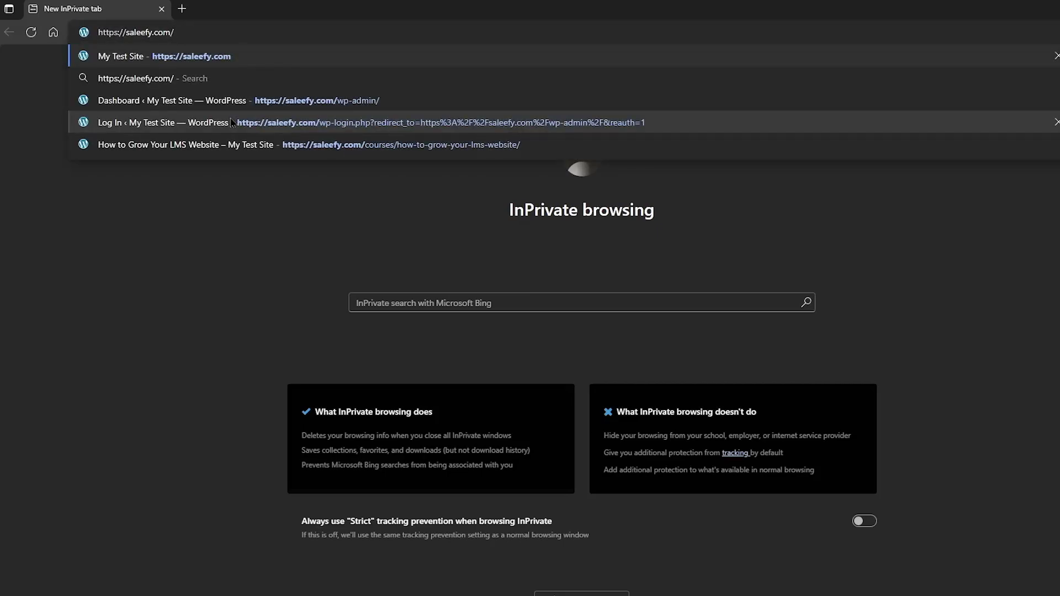
type("tut")
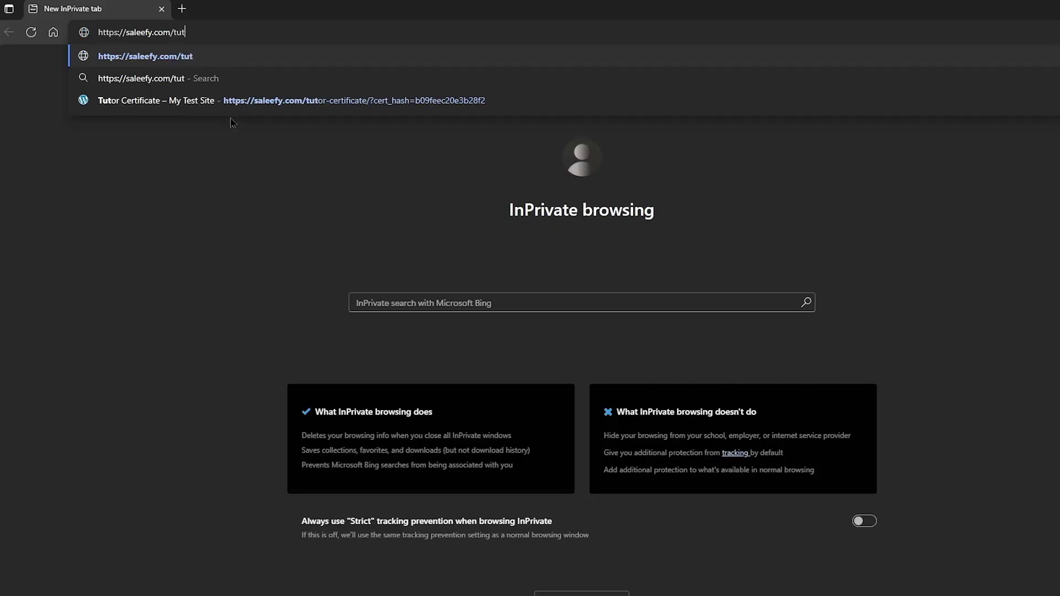
type("or-")
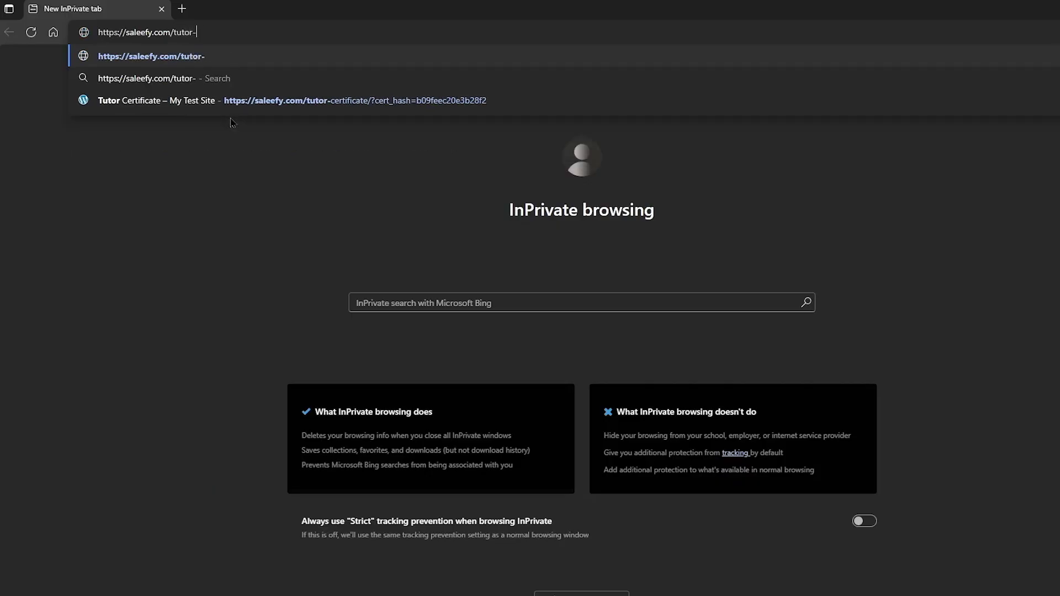
type("certificate")
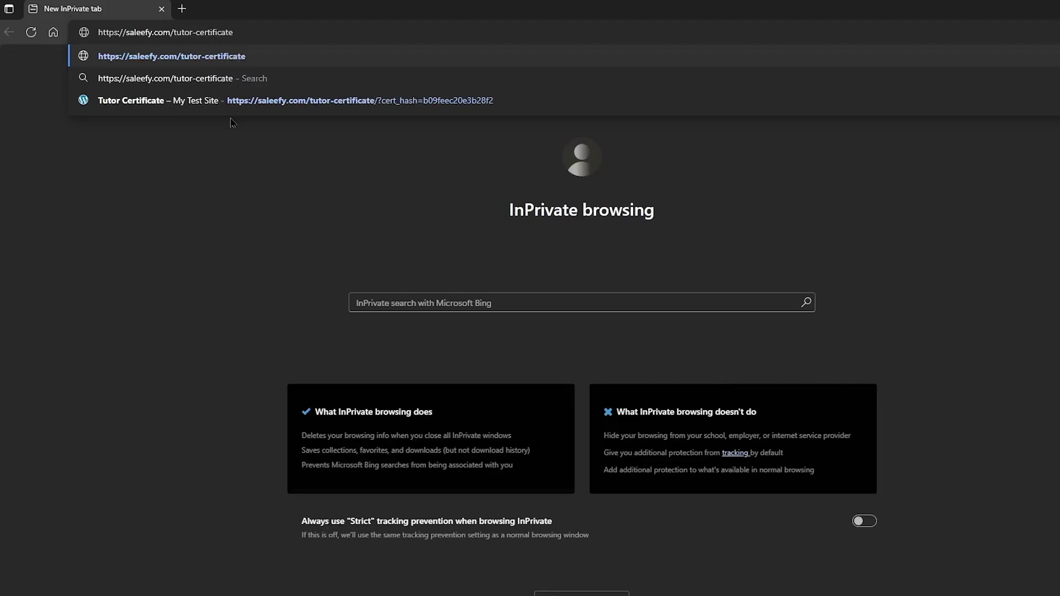
type("/")
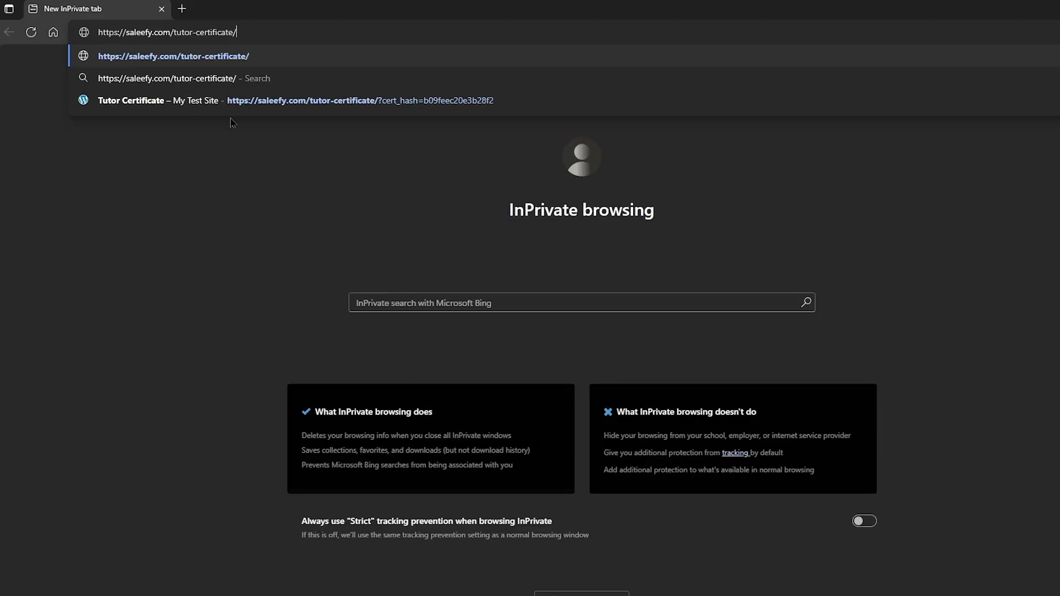
type("?")
type("cert_hash=")
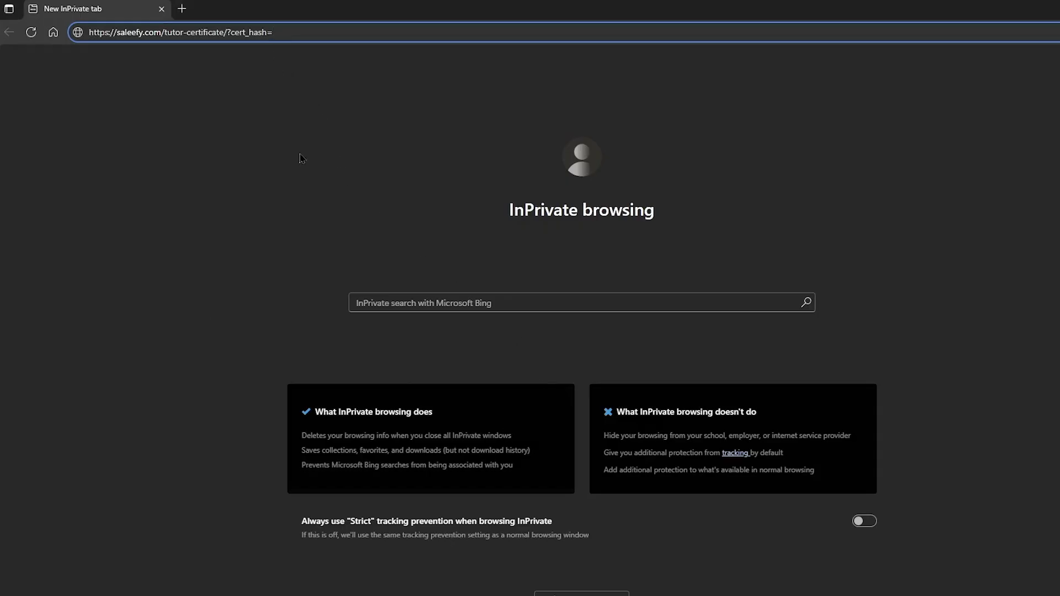
type("b09feec20e3b28f2")
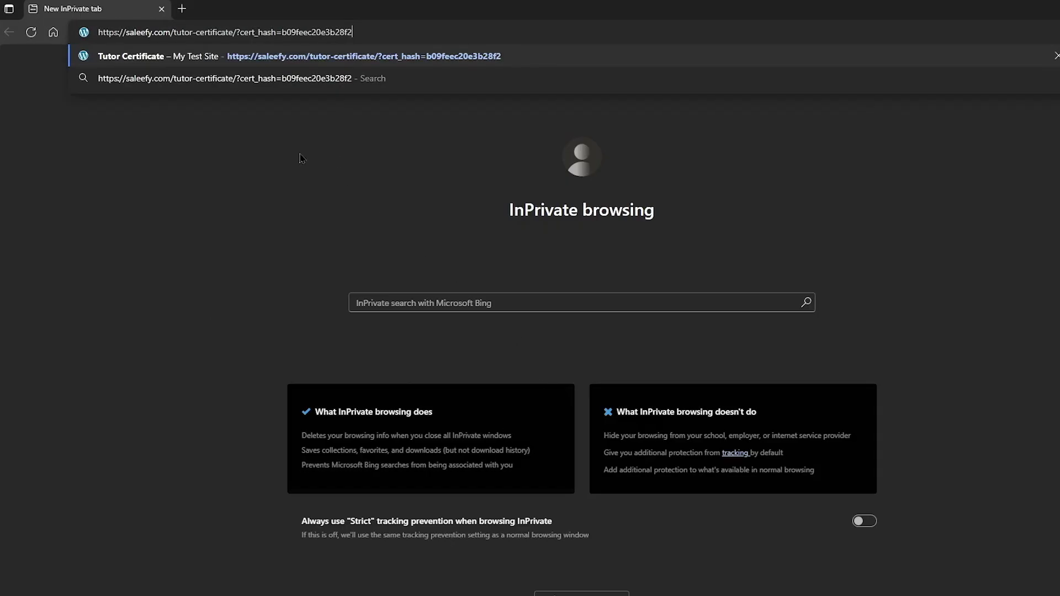
key("Return")
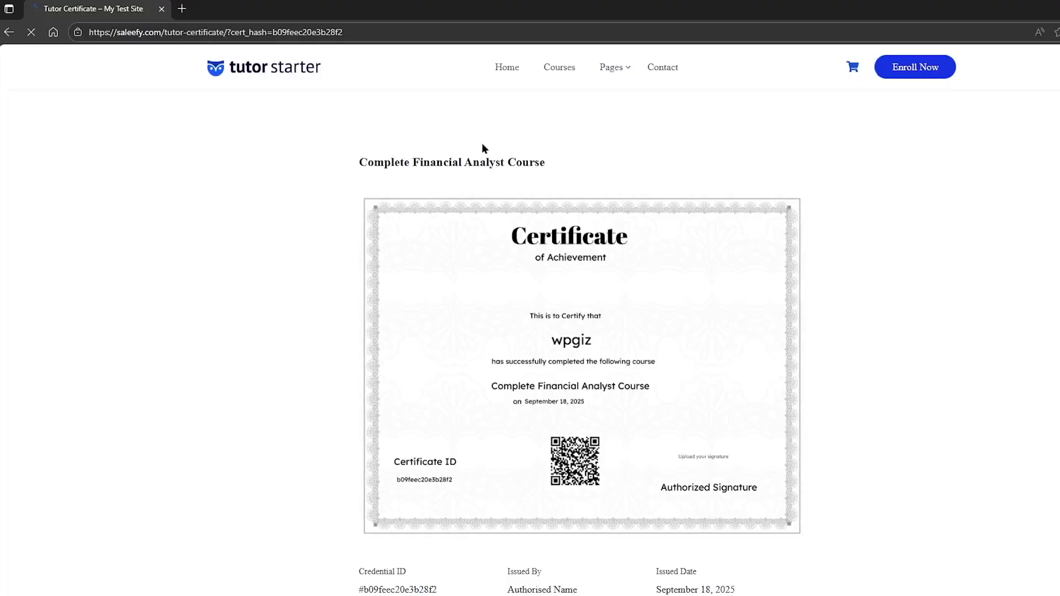